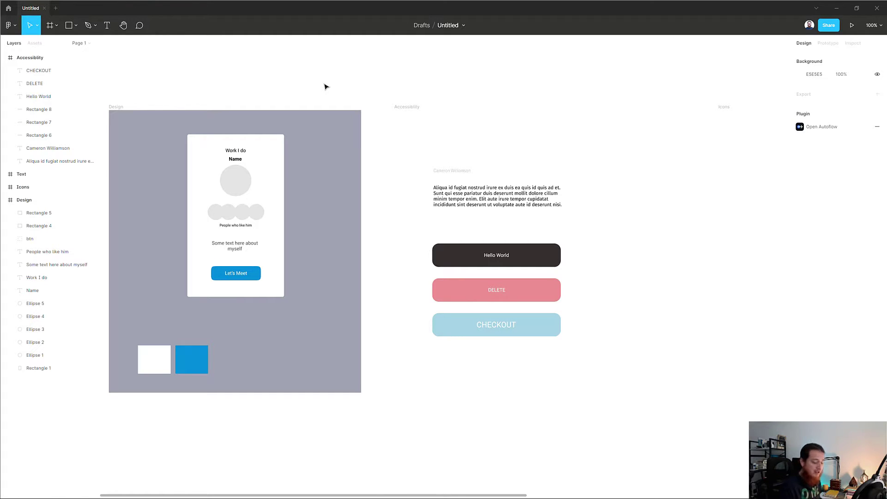
Open the A11y - Color Contrast Checker plugin and move its window clear of the Accessiblity frame.
key(ctrl+slash)
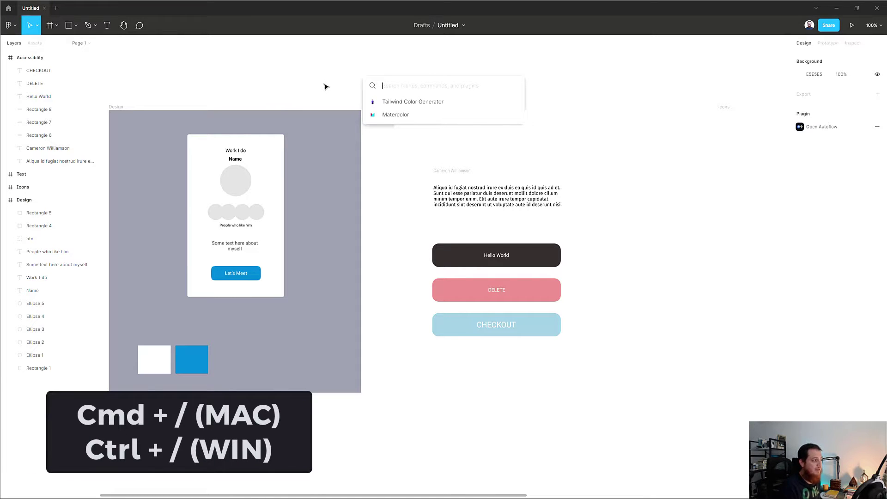
text(ay11)
key(BackSpace)
key(BackSpace)
key(BackSpace)
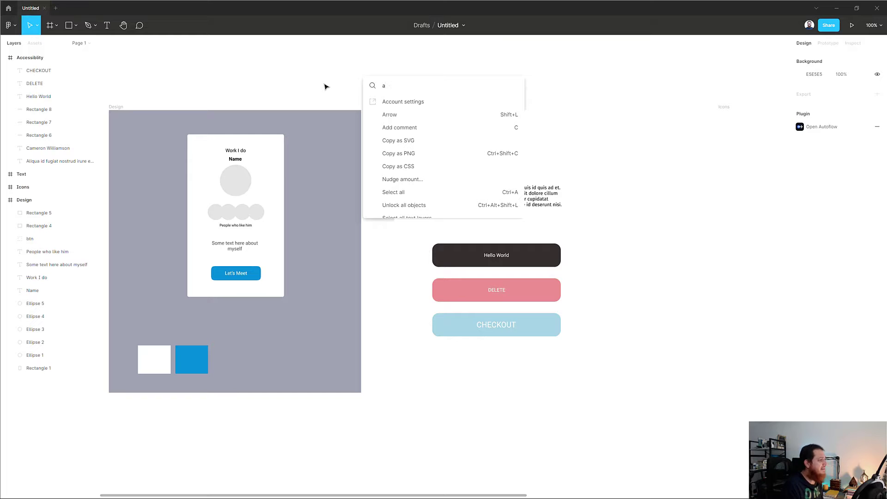
text(11)
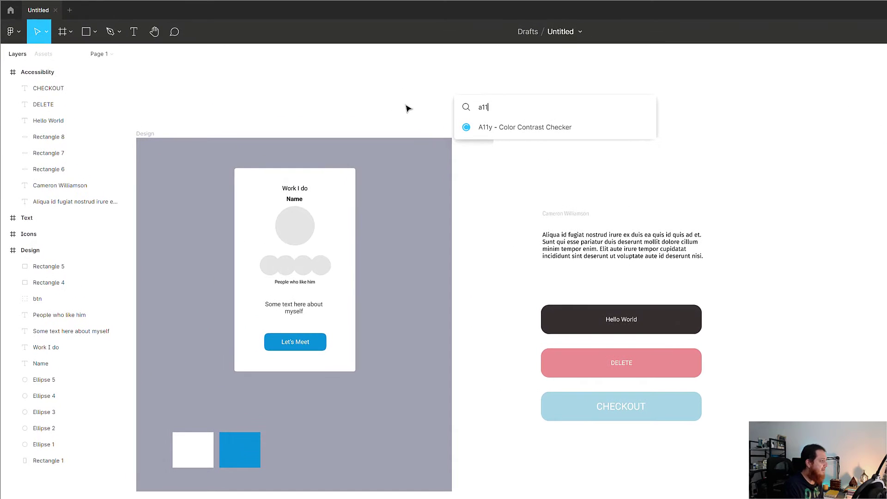
click(492, 128)
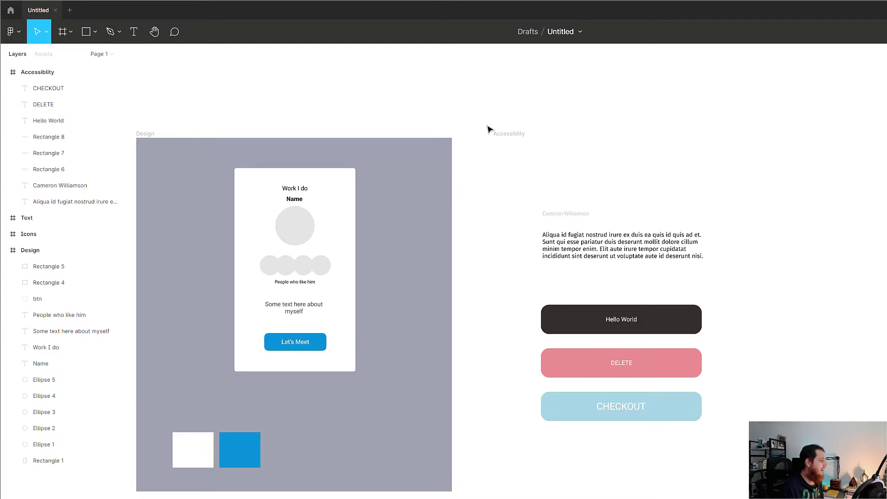
drag(516, 199, 380, 137)
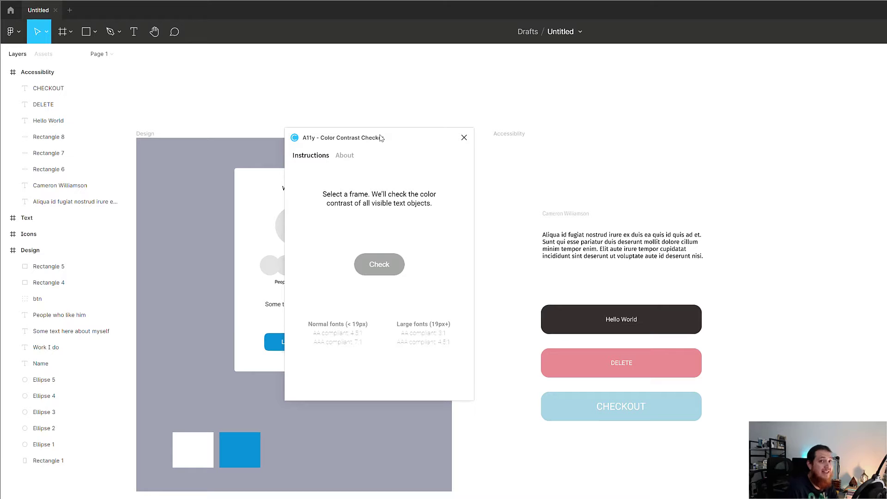
Run the A11y color contrast check on the Accessiblity frame.
click(508, 135)
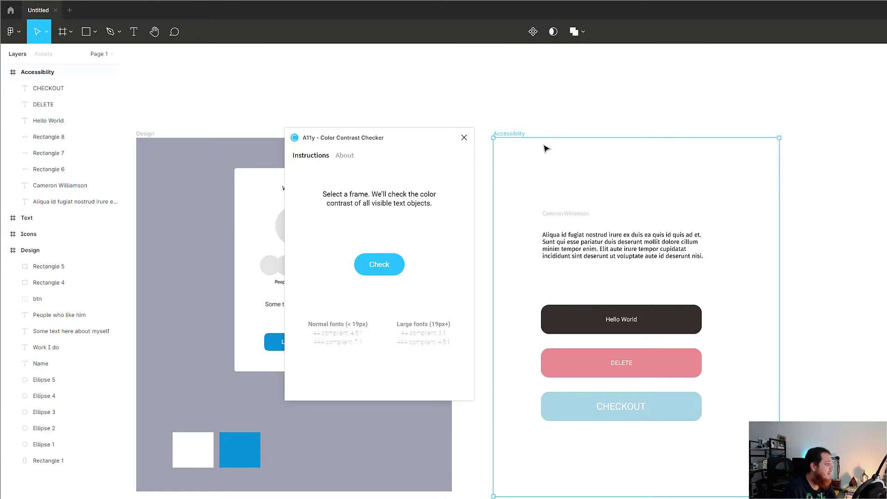
click(525, 113)
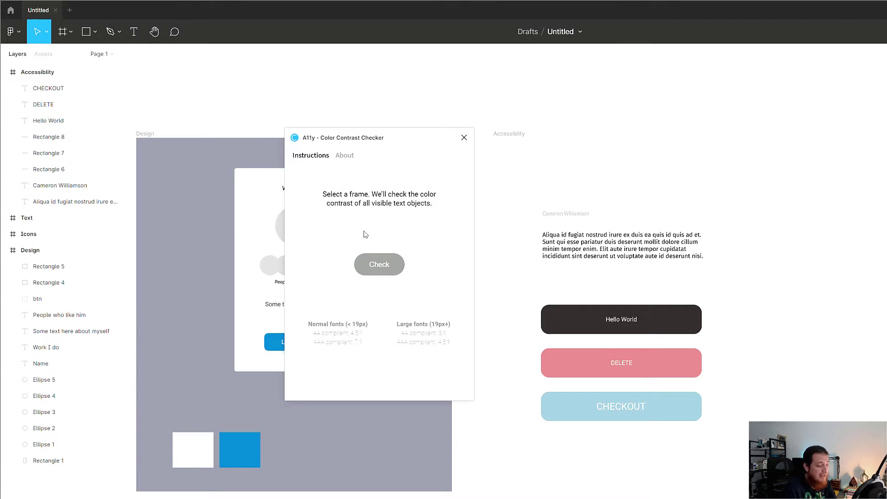
click(508, 135)
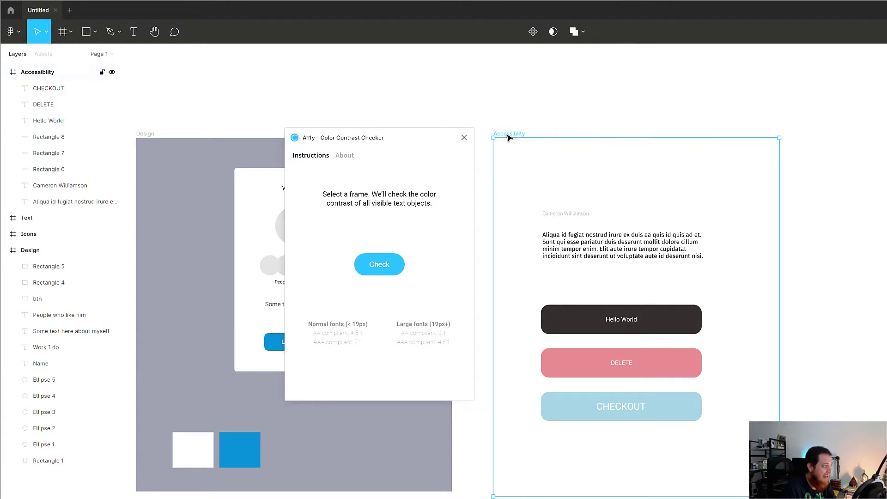
click(385, 267)
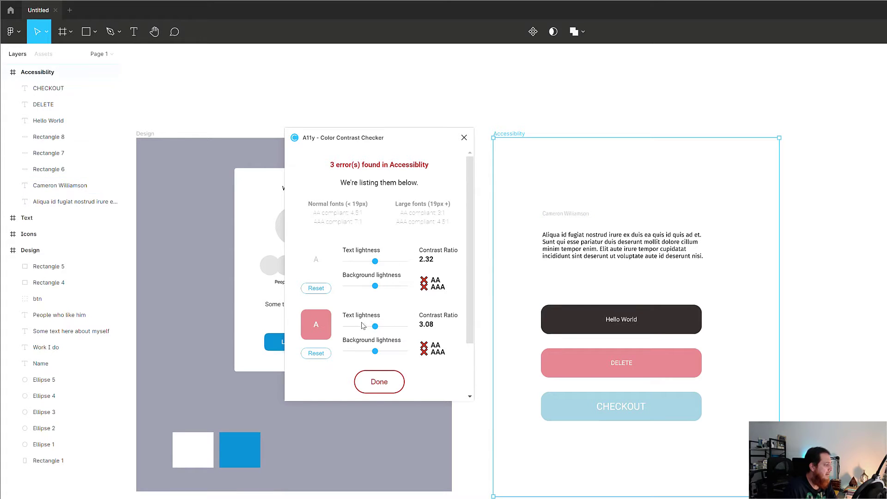
Compare the listed contrast ratios with the AA and AAA thresholds for large fonts, and close the checker.
scroll(356, 331, down, 2)
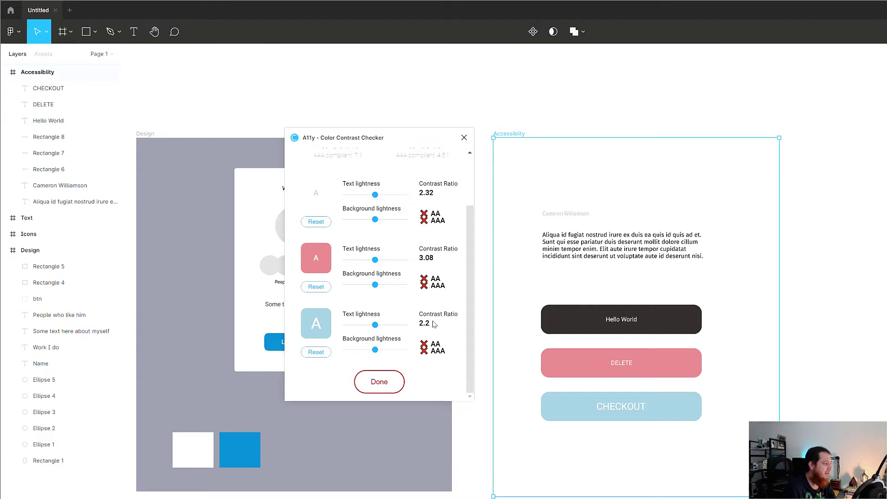
drag(419, 322, 434, 326)
drag(420, 257, 438, 260)
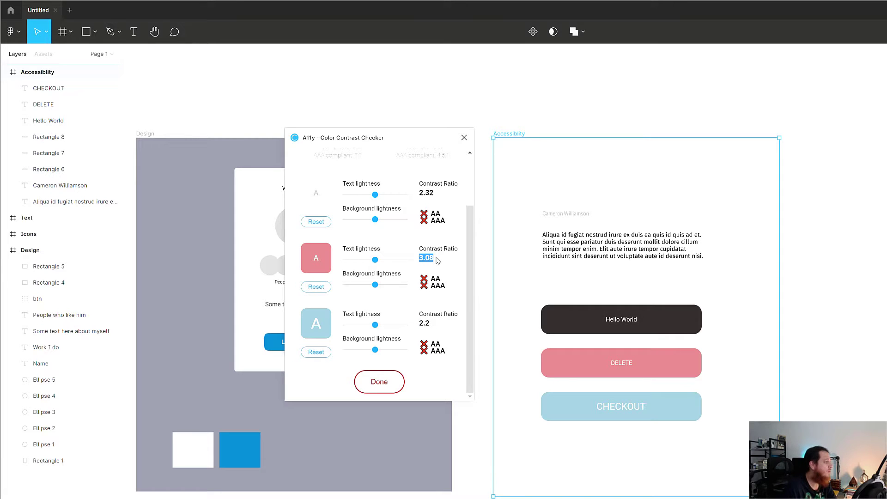
scroll(464, 249, up, 2)
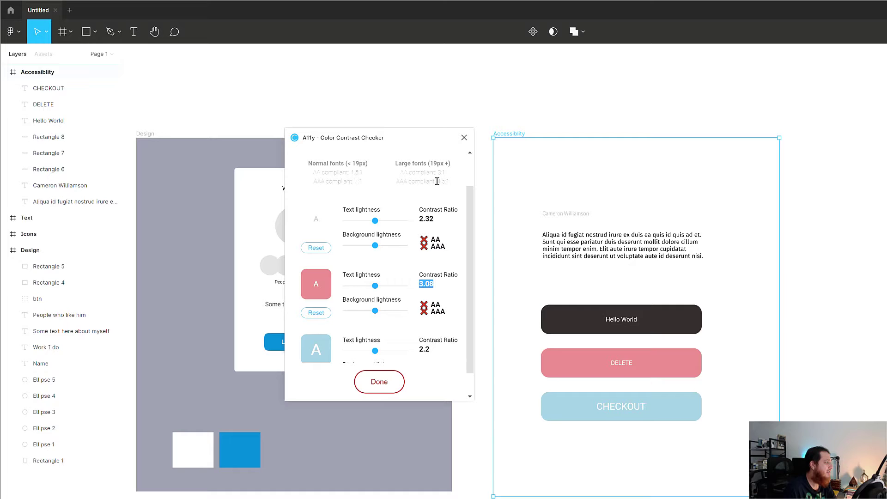
drag(437, 181, 453, 184)
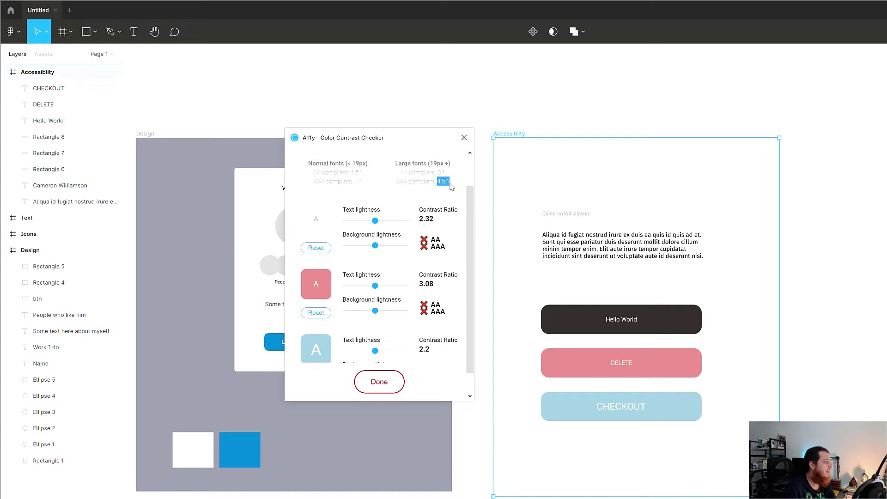
scroll(468, 228, down, 2)
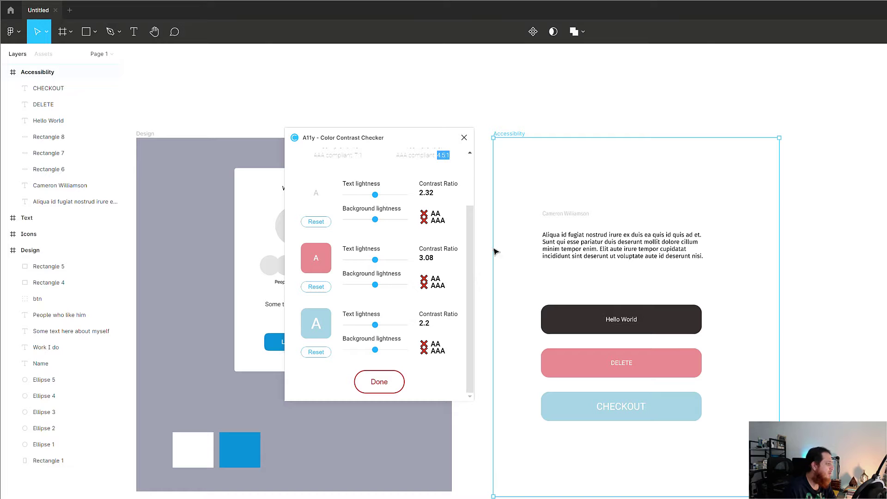
click(463, 138)
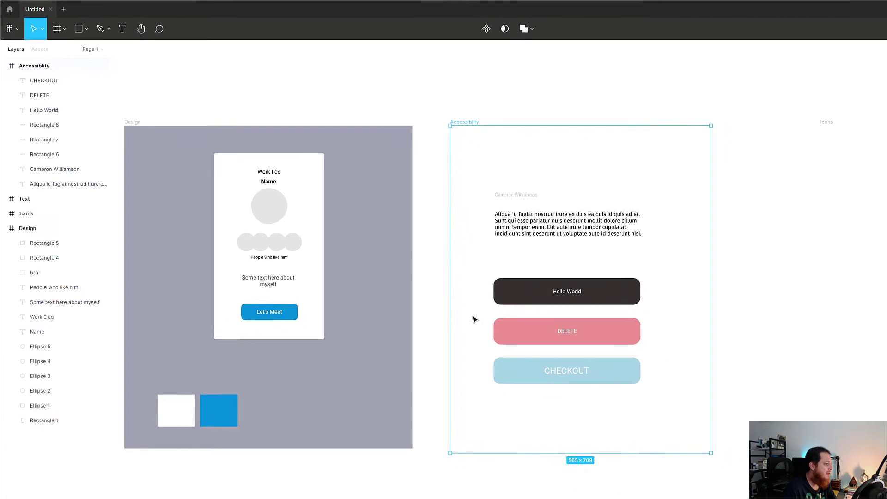
click(518, 300)
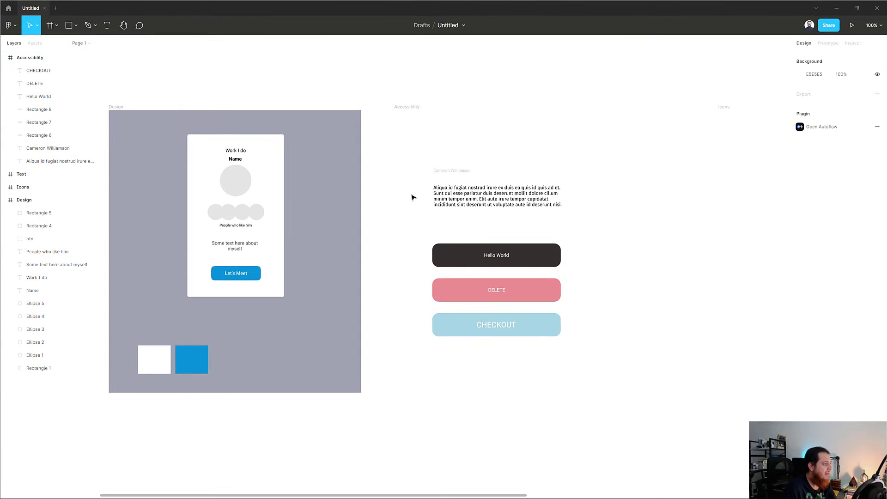
Change the fill of the DELETE button's background to dark red 661B1B.
click(461, 290)
click(799, 234)
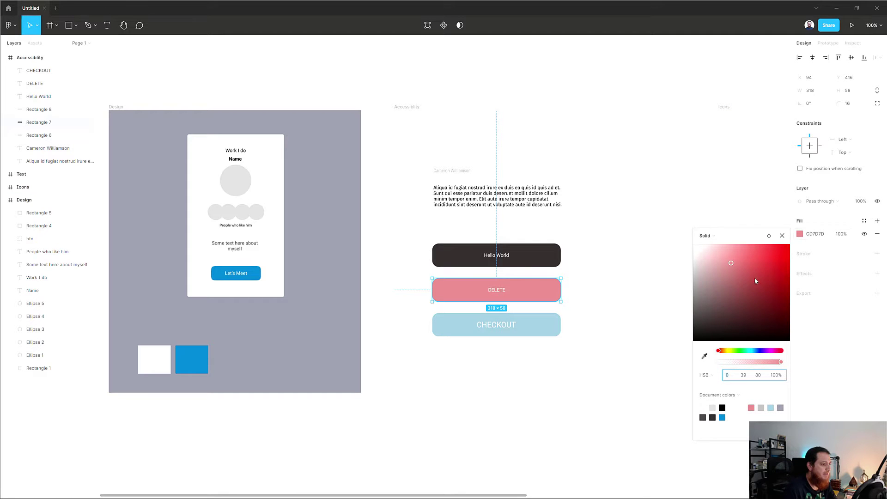
drag(733, 286, 765, 305)
Change the fill of the CHECKOUT button's background to a brighter light cyan.
click(550, 325)
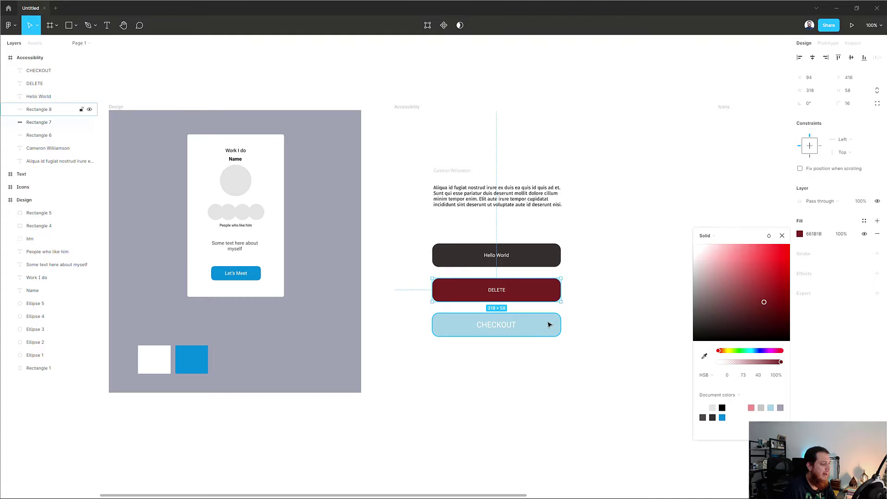
click(800, 234)
drag(739, 292, 736, 254)
Change the CHECKOUT label's text fill to a near-black shade.
click(504, 325)
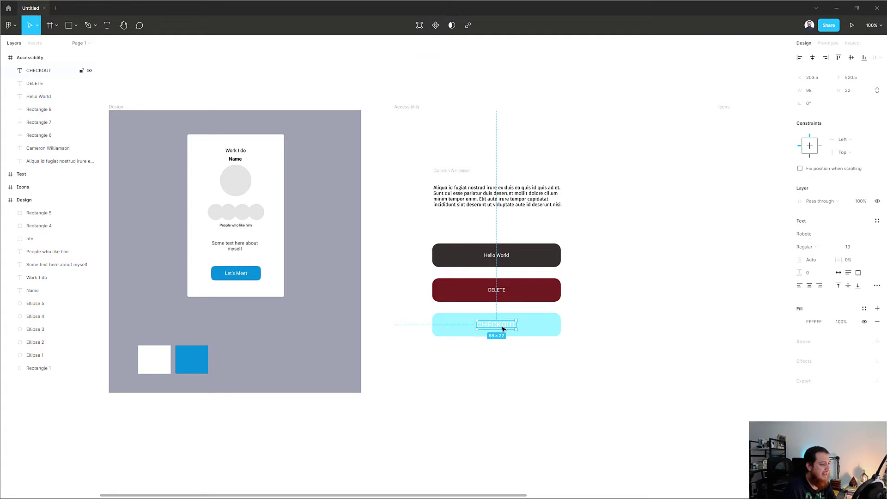
click(800, 321)
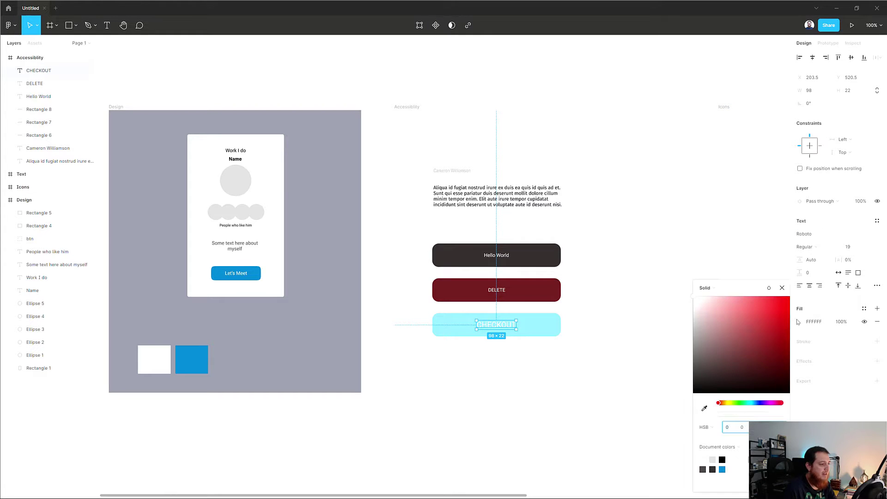
drag(704, 365, 702, 383)
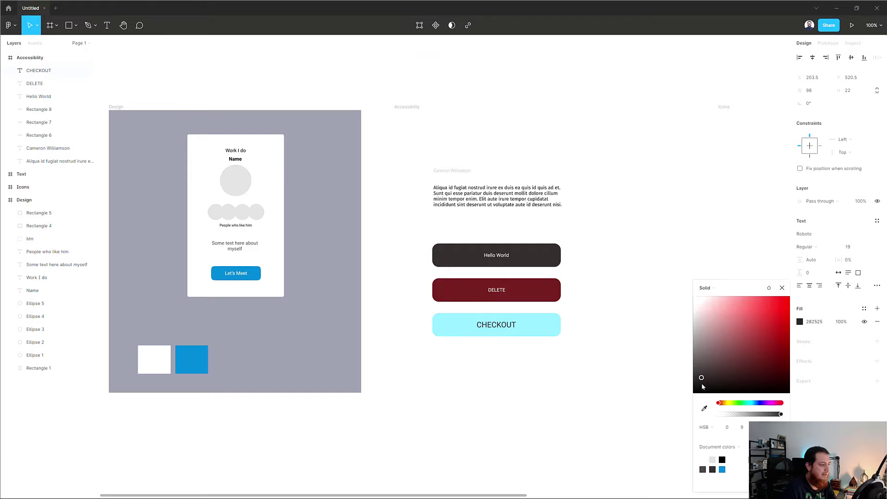
click(534, 358)
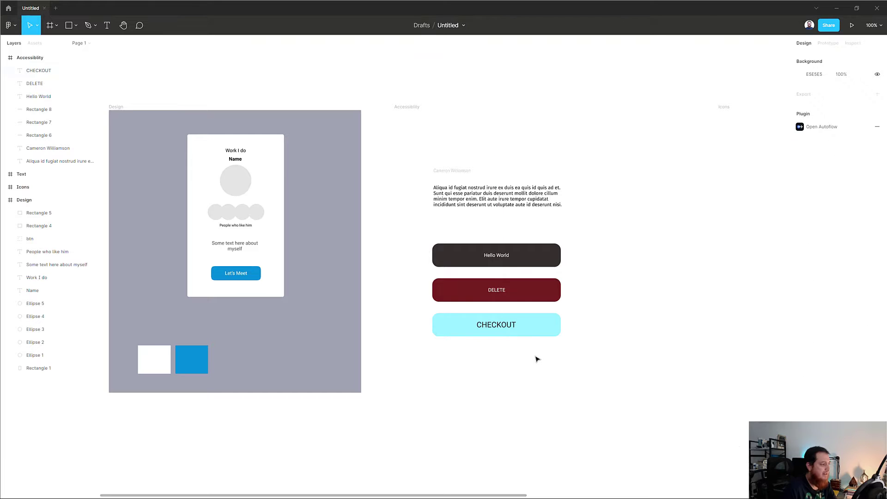
Set the DELETE label's font size to 18 and re-center the label on its button.
click(498, 290)
click(848, 247)
text(18)
key(Return)
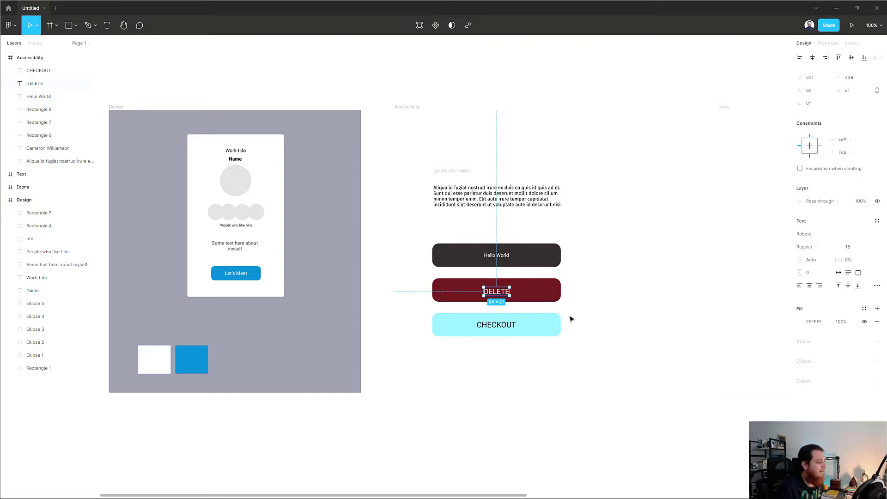
drag(505, 294, 504, 292)
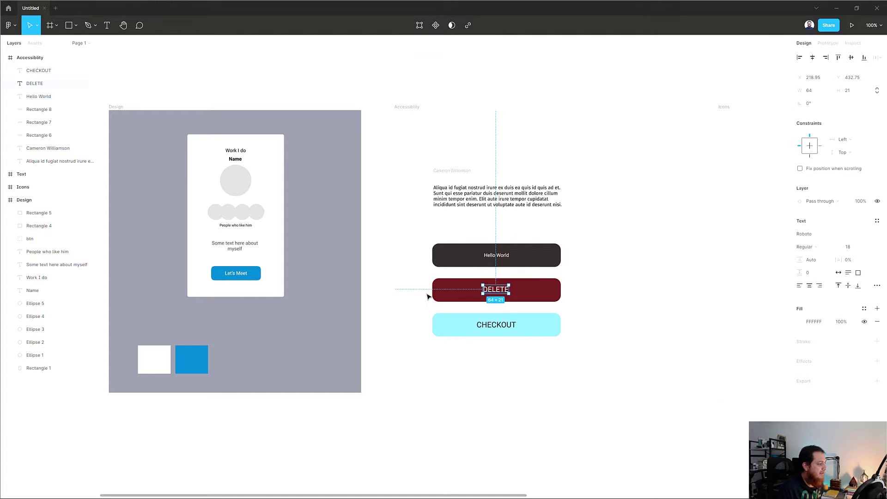
click(432, 298)
Run the A11y contrast check again on the Accessiblity frame and select the light grey name text above the paragraph.
click(412, 108)
key(ctrl+slash)
click(411, 102)
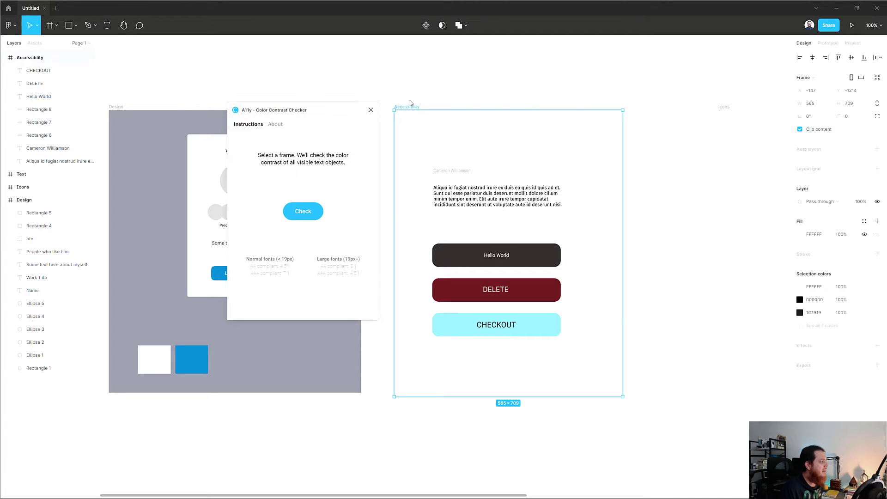
click(310, 209)
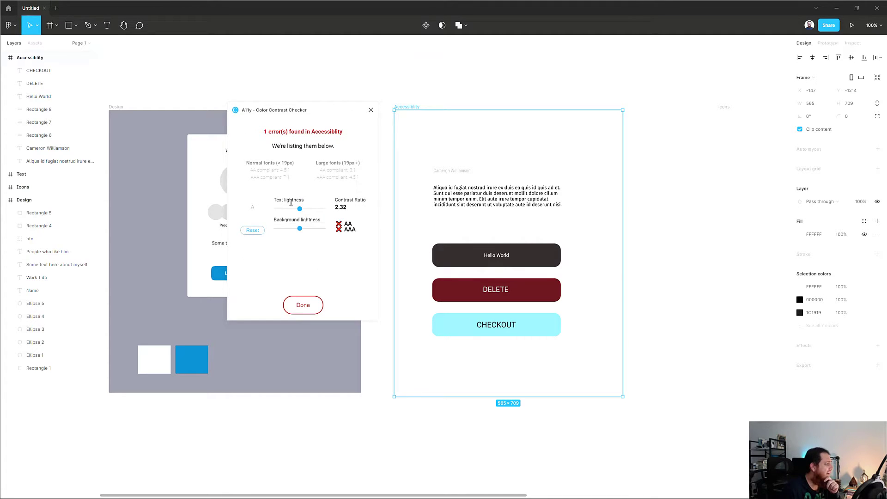
click(461, 173)
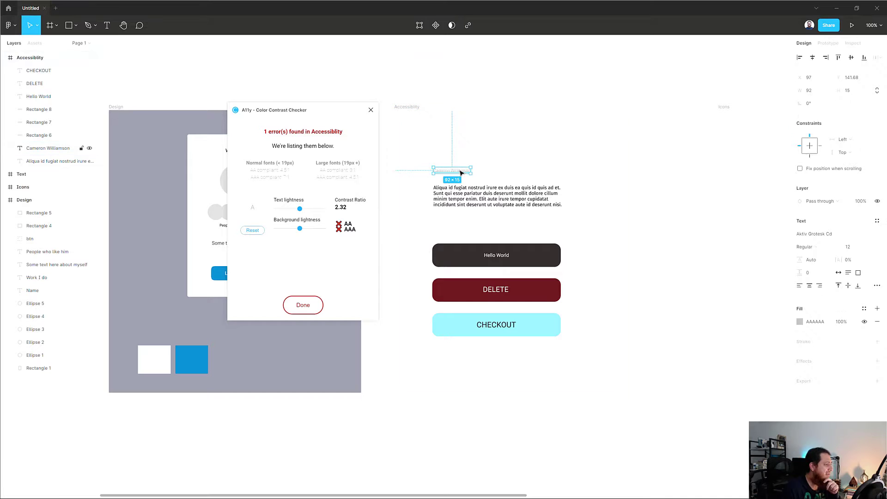
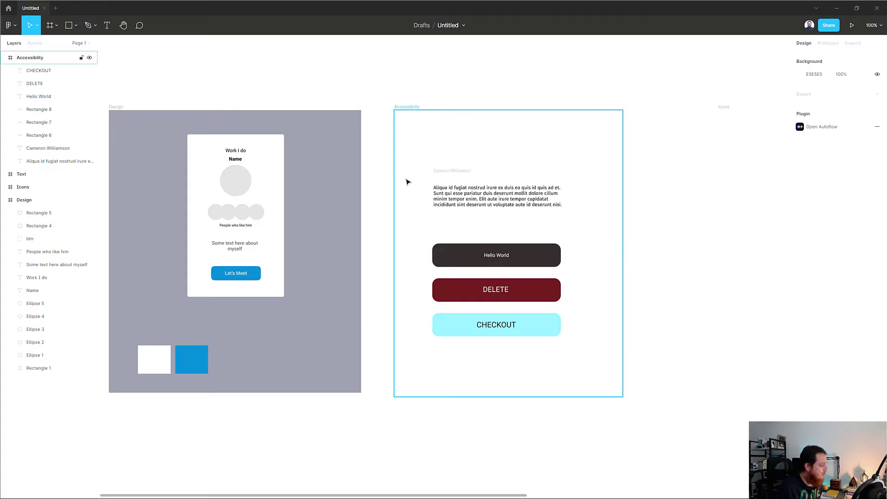
Undo the label size, position and color changes on the DELETE and CHECKOUT buttons, and clear the selection.
key(Tab)
key(Tab)
key(Tab)
key(Tab)
key(Tab)
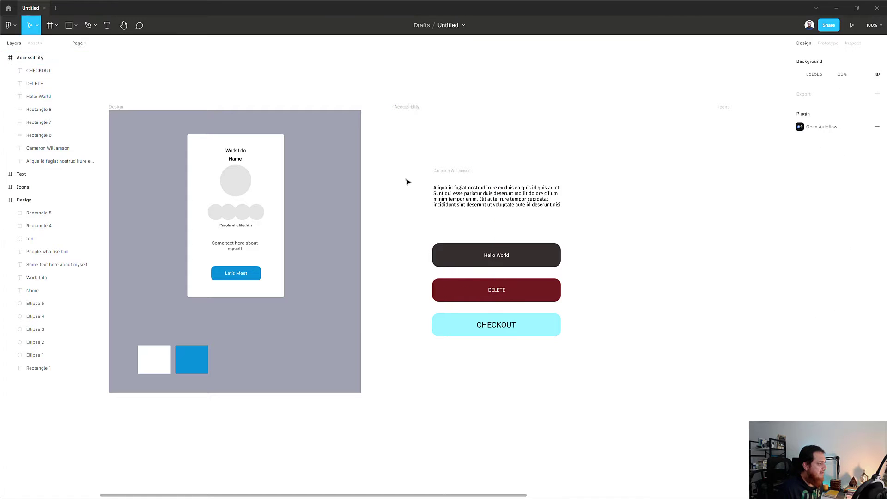
key(ctrl+z)
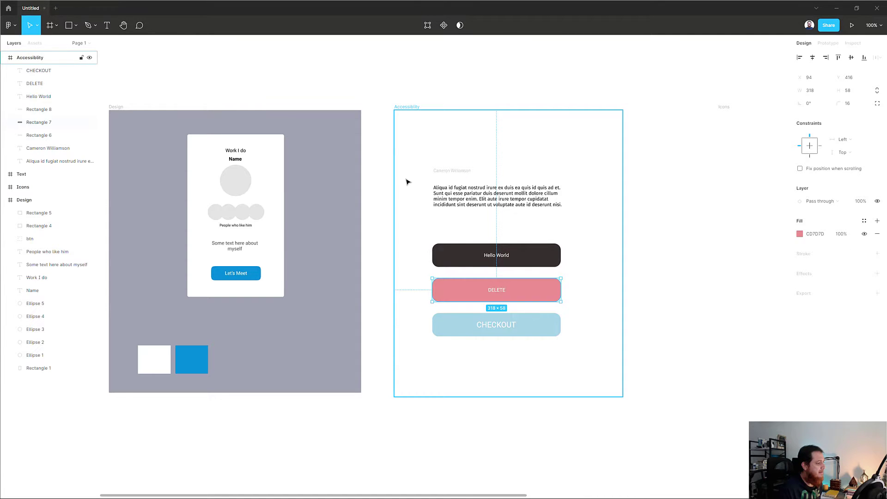
click(412, 186)
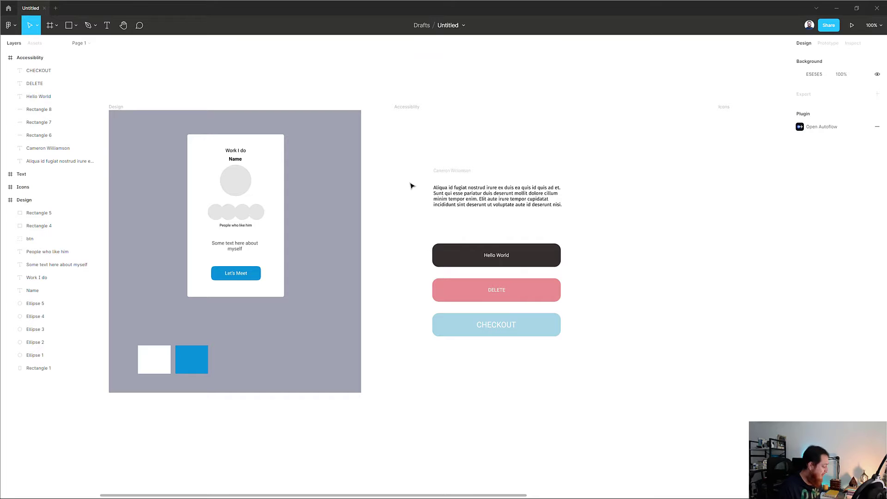
Try to run Stark's Check Contrast with no layer selected.
key(ctrl+/)
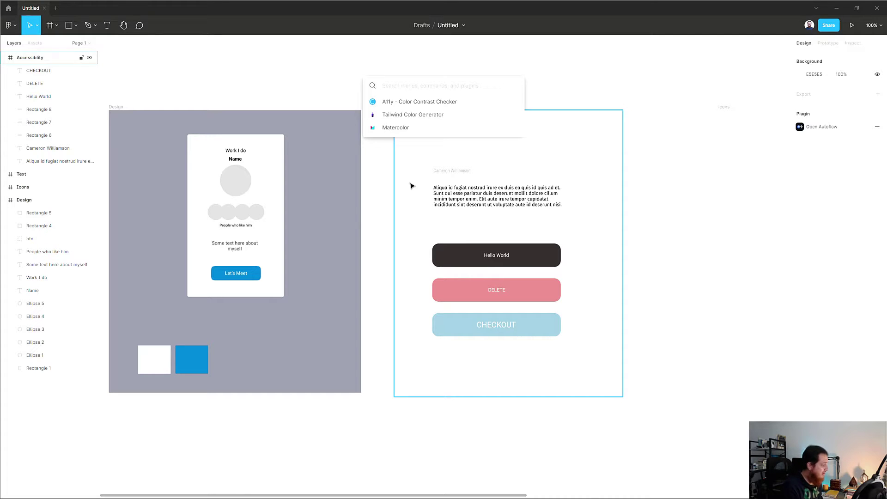
text(star)
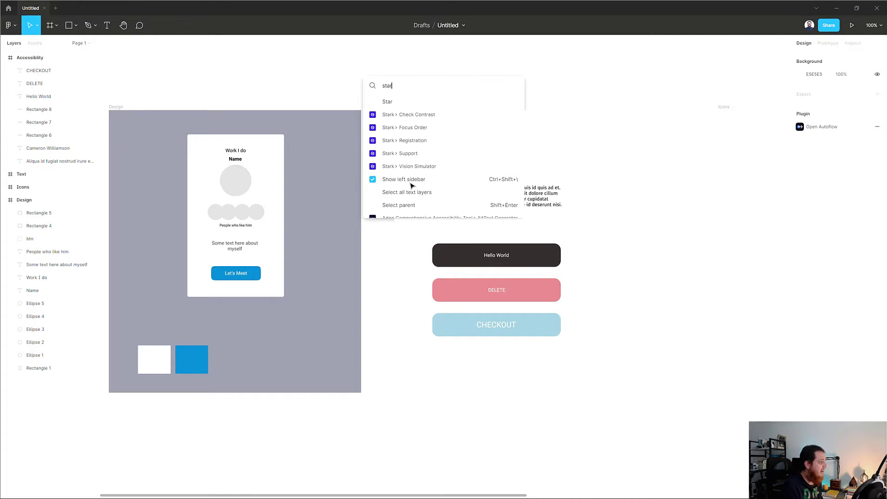
click(421, 115)
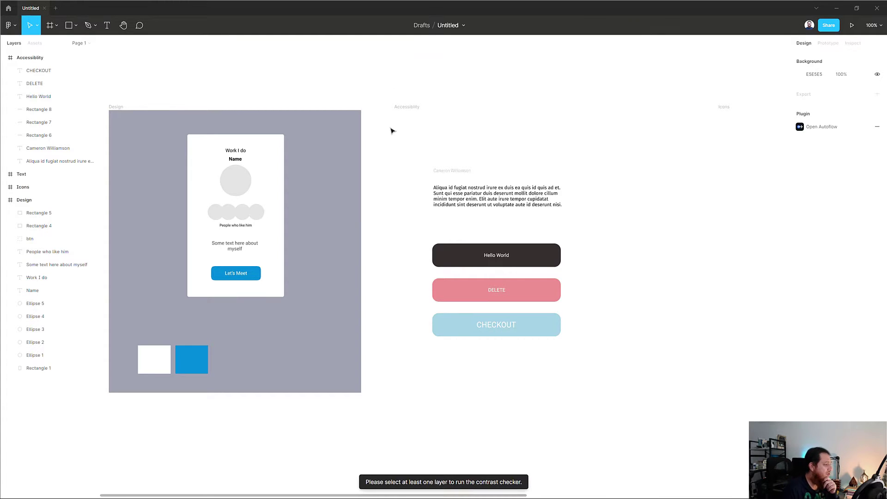
Group the dark button rectangle with its Hello World label and name the group btn.
click(450, 255)
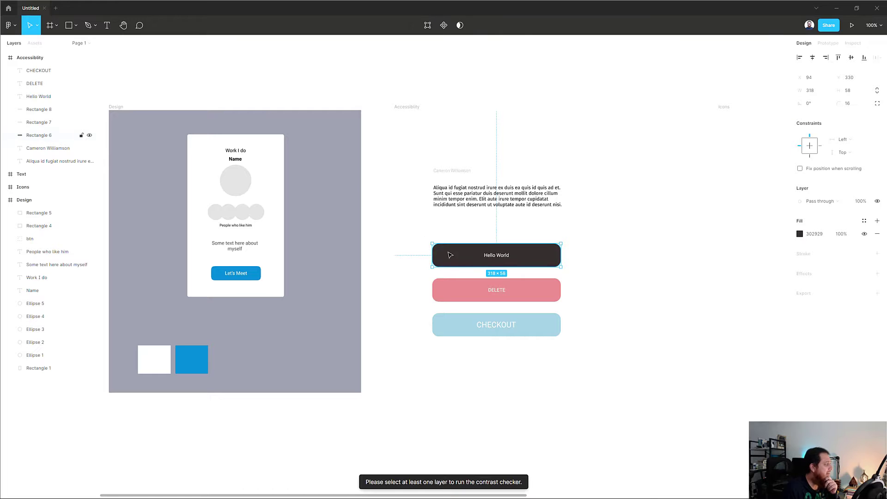
shift+click(490, 256)
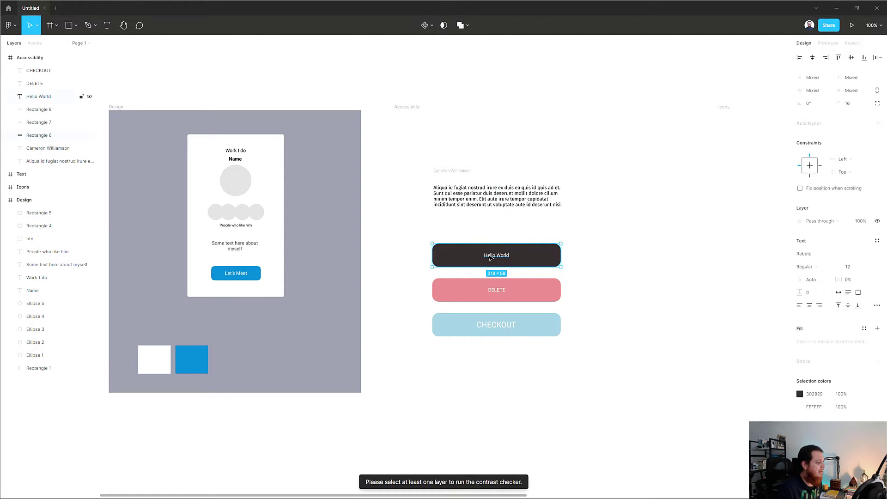
key(ctrl+g)
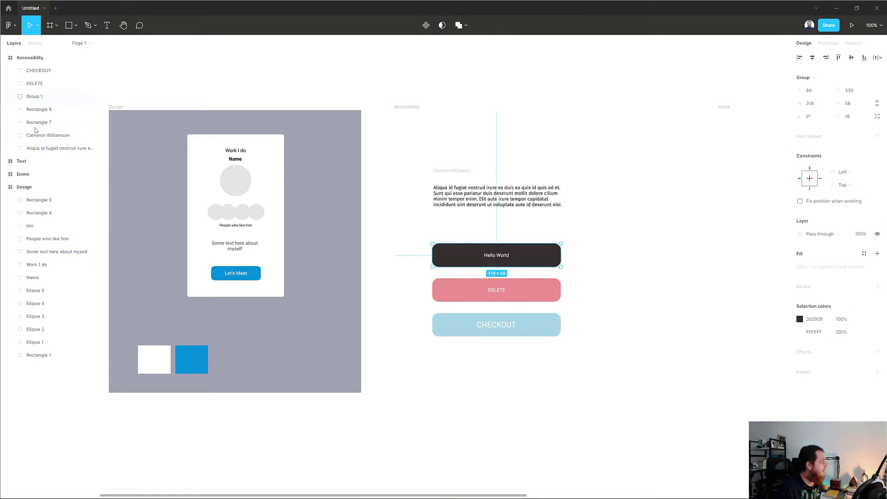
double_click(33, 96)
text(btn)
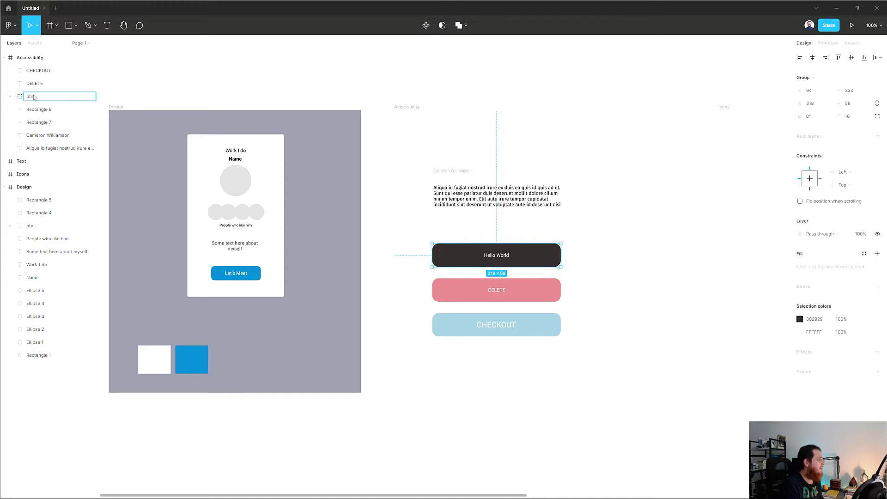
key(Return)
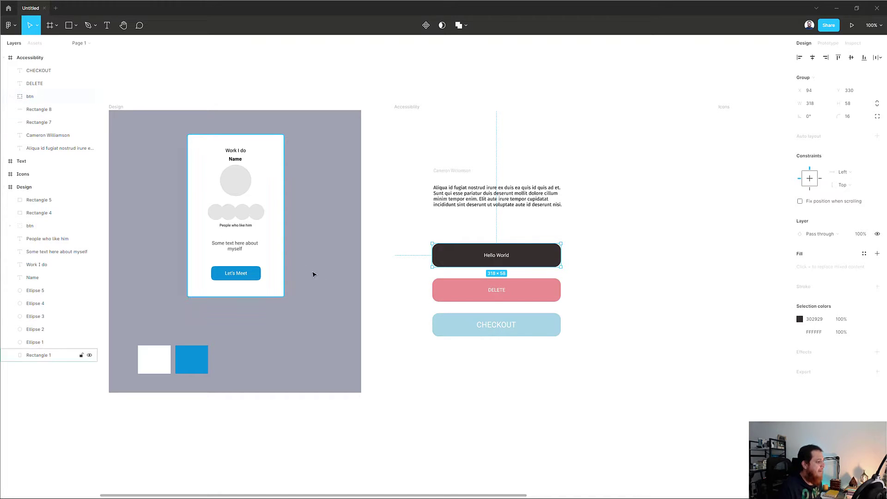
Group the pink button rectangle with its DELETE label and name the group btn2.
drag(412, 282, 557, 304)
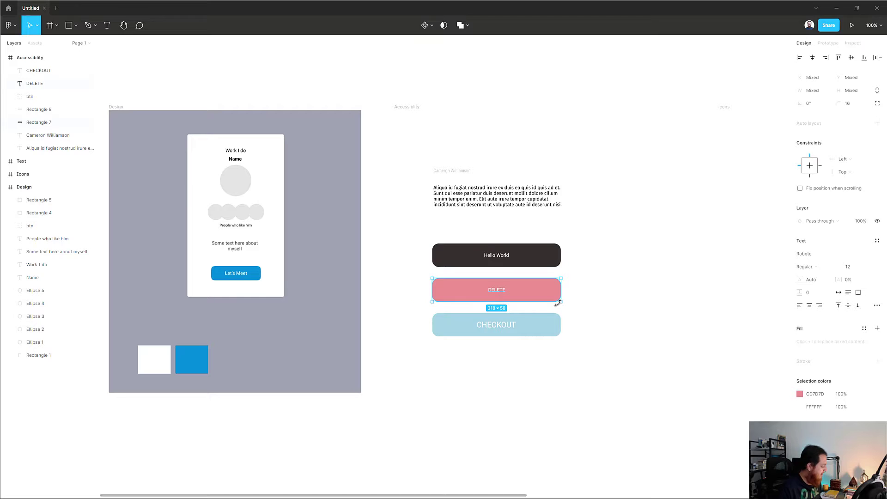
key(ctrl+g)
double_click(34, 84)
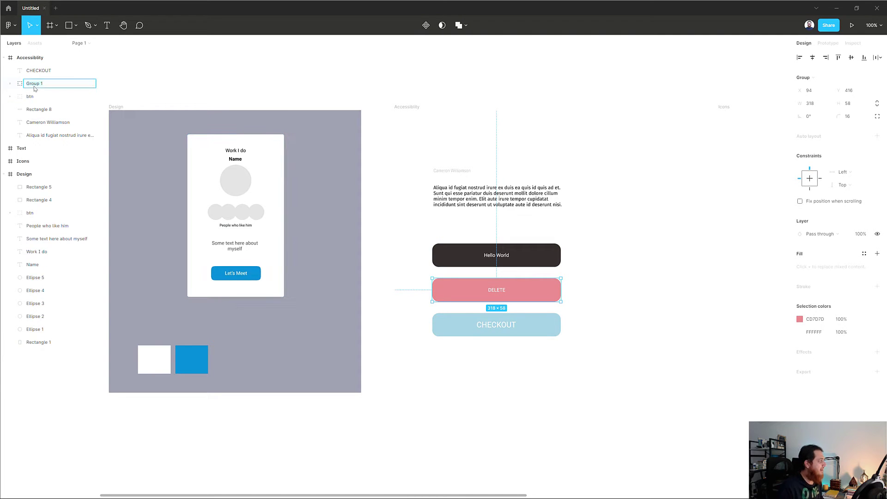
text(btn2)
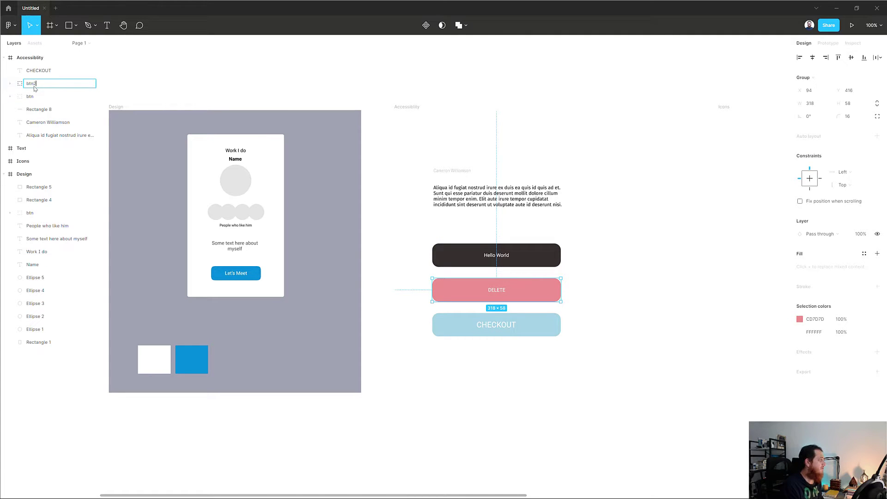
key(Return)
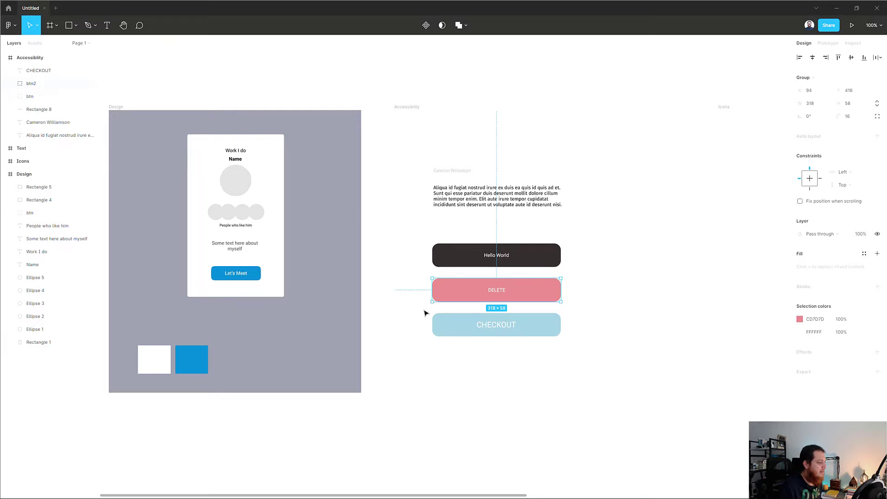
Group the light blue button rectangle with its CHECKOUT label, name the group btn3, and clear the selection.
drag(423, 311, 579, 347)
key(ctrl+g)
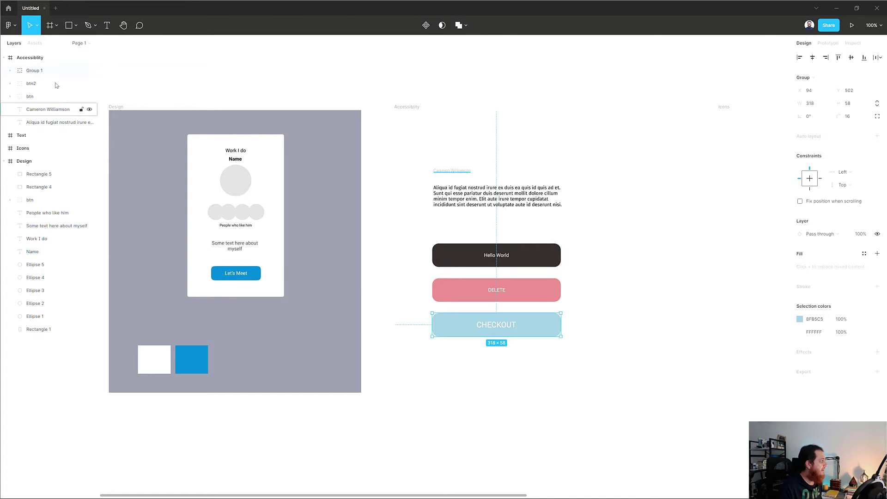
double_click(34, 70)
text(btn)
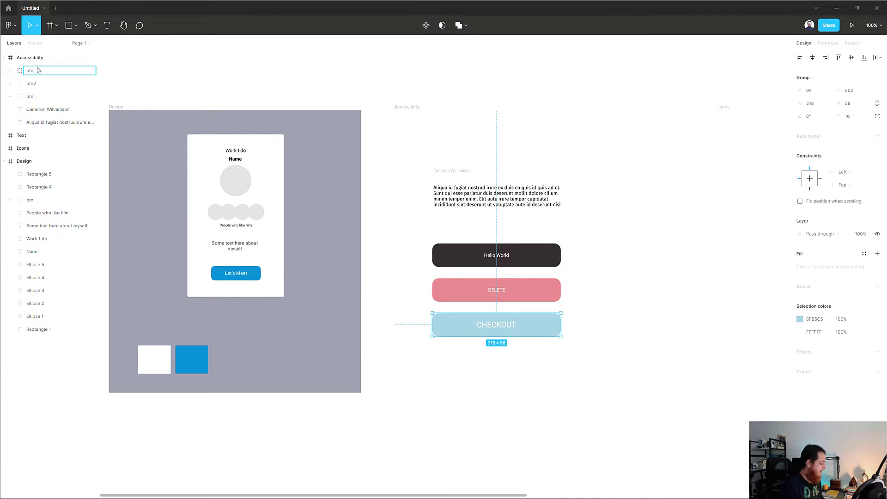
text(3)
key(Return)
click(417, 319)
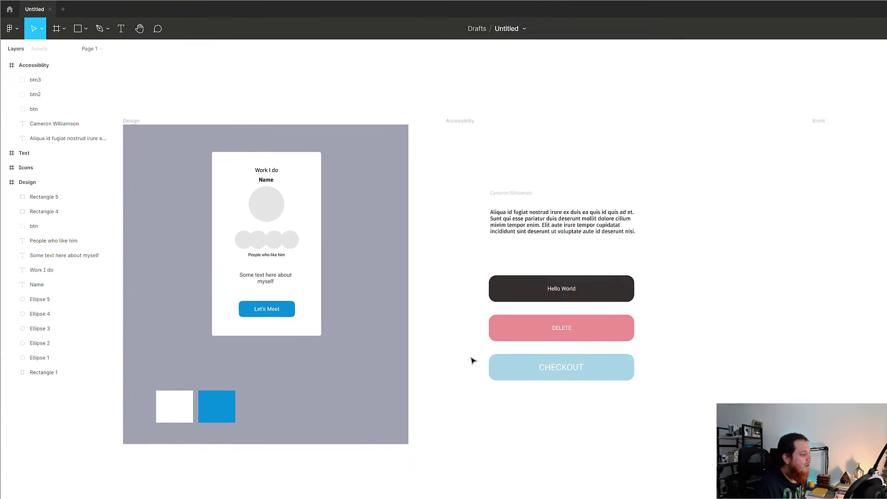
Run Stark's Check Contrast on the CHECKOUT button group, move the results off the buttons, and dismiss the notice covering the ratio.
click(601, 372)
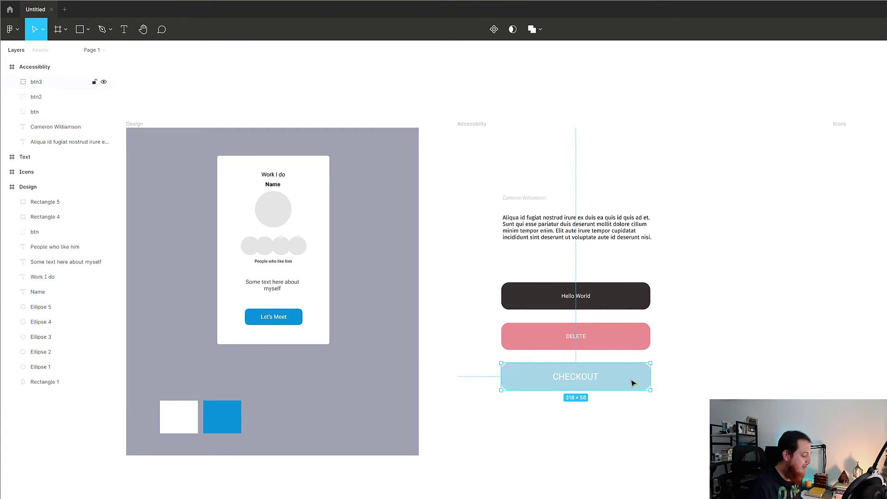
key(ctrl+slash)
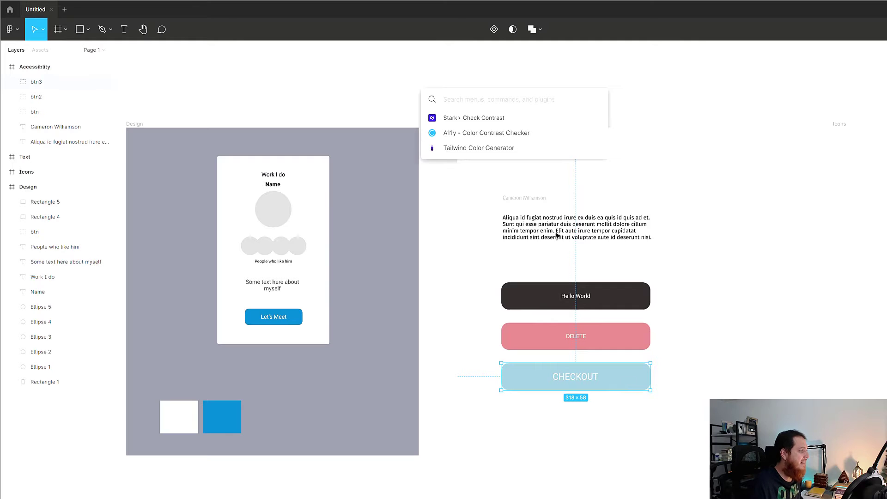
key(Return)
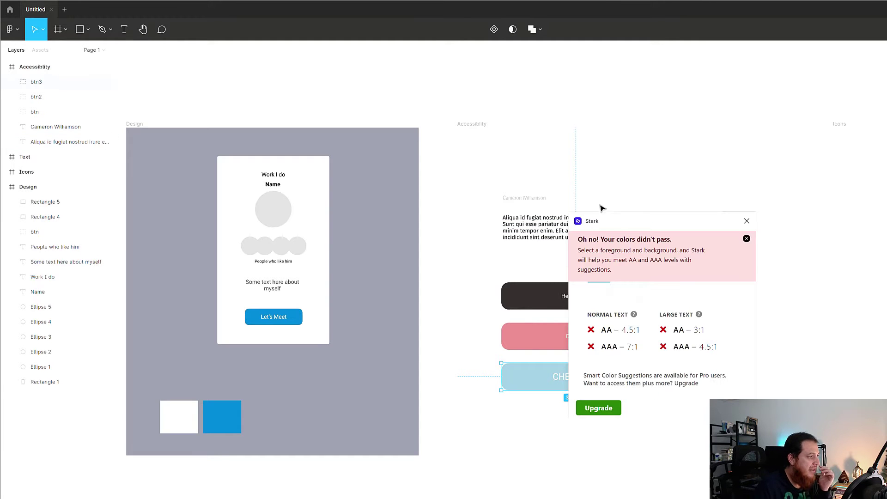
drag(624, 220, 307, 190)
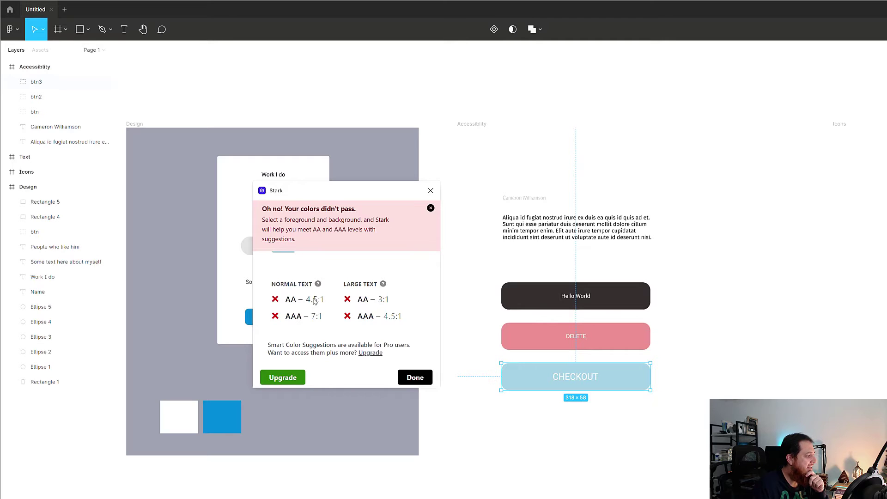
click(430, 208)
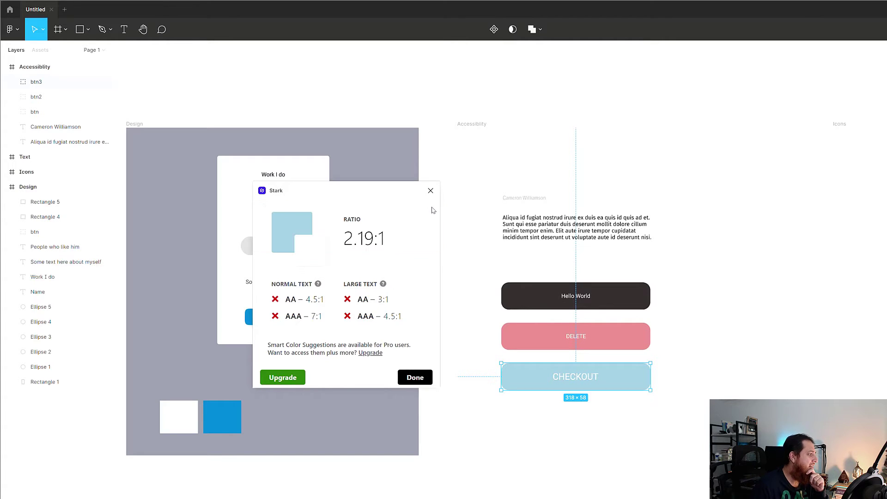
Examine the CHECKOUT button's contrast ratio in Stark and compare it with the Hello World and DELETE button groups.
drag(345, 238, 380, 239)
double_click(382, 240)
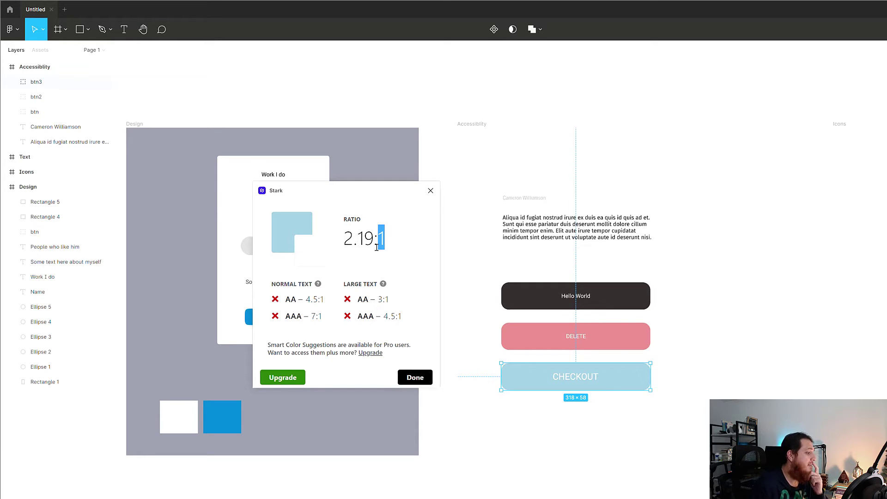
click(518, 294)
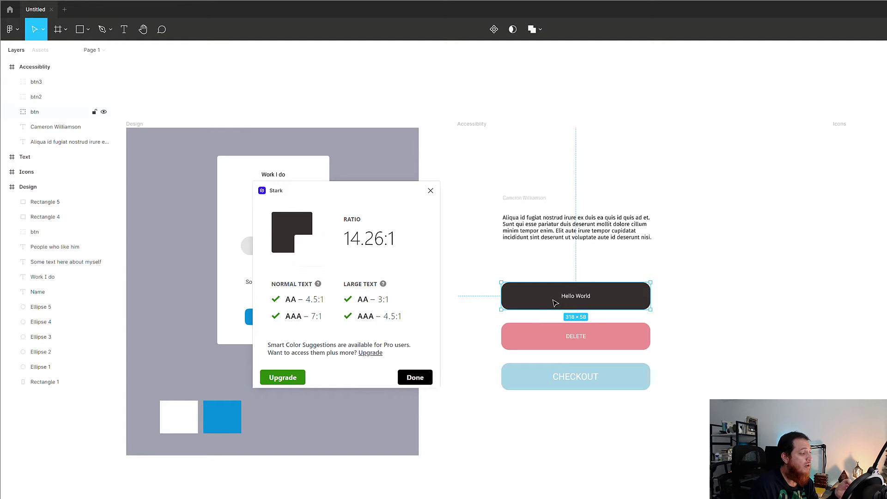
click(557, 337)
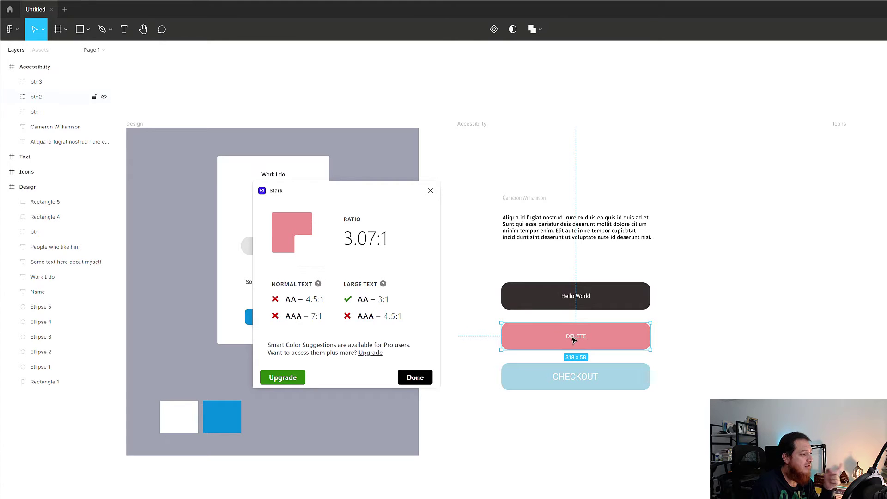
Change the DELETE button rectangle's fill to a dark red, recheck the group's contrast in Stark, and close the plugin.
double_click(541, 335)
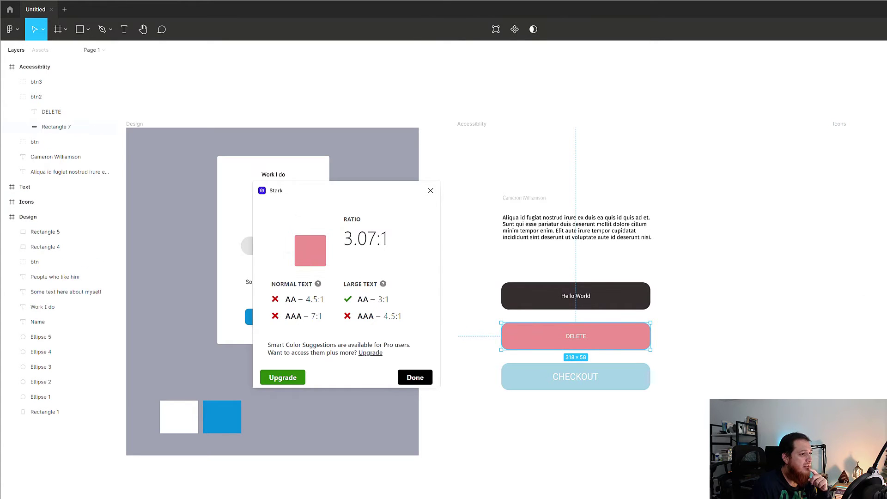
click(886, 306)
click(863, 337)
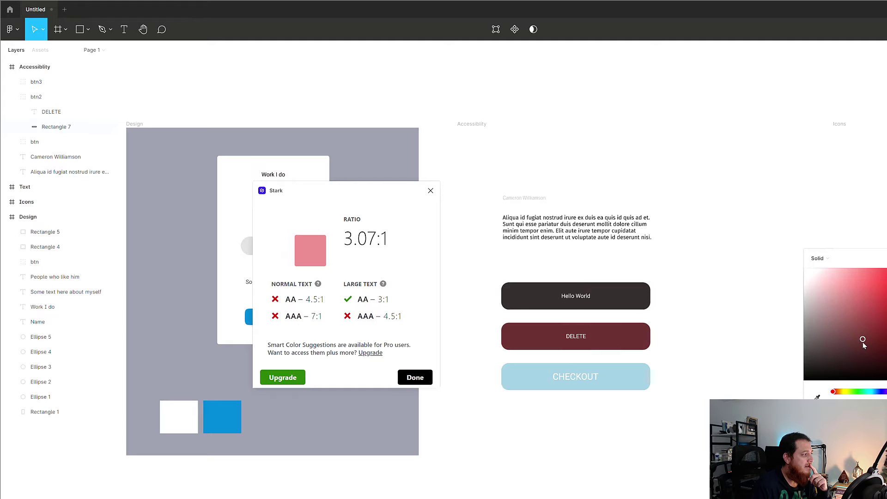
click(600, 336)
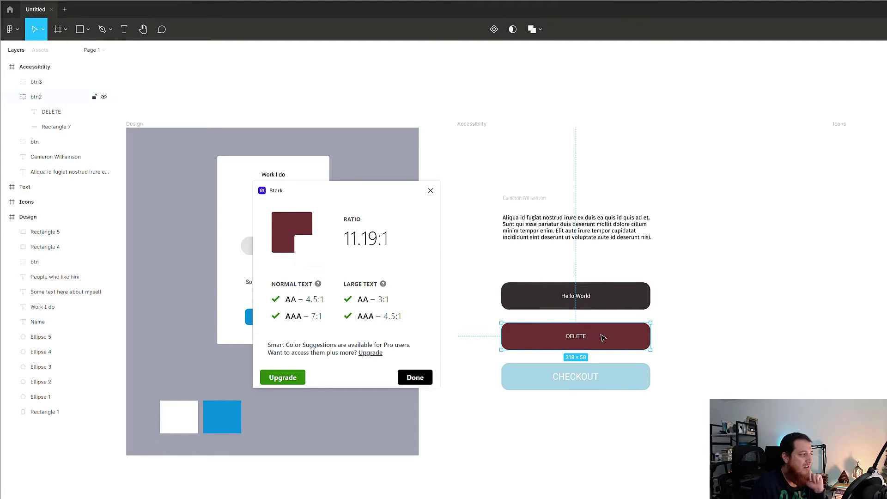
click(429, 190)
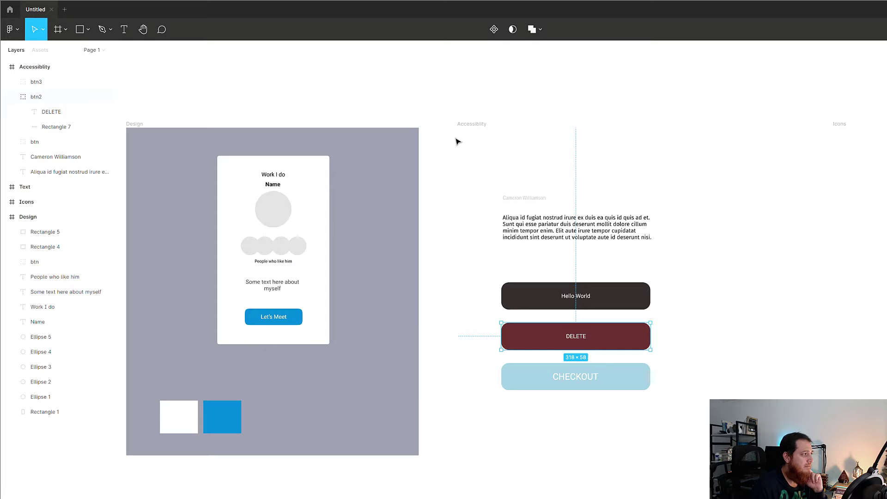
Launch the Able – Friction free accessibility plugin on the Accessiblity frame and move its window clear of the buttons.
click(464, 125)
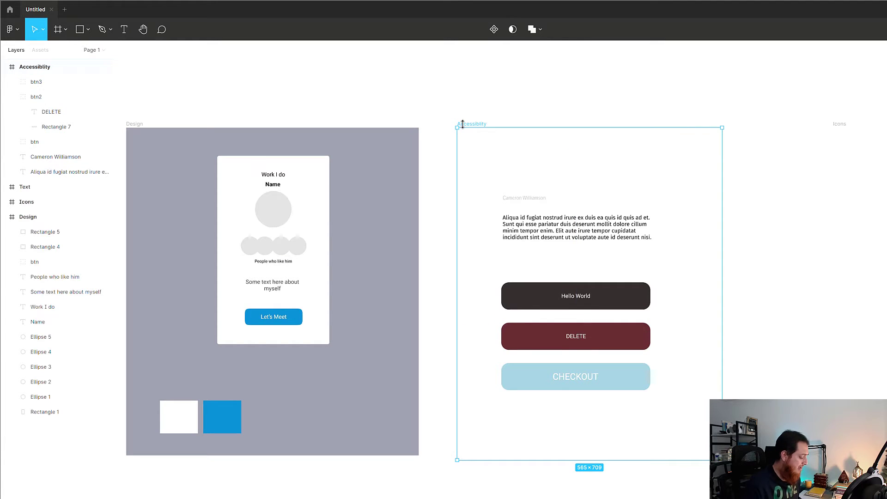
key(ctrl+slash)
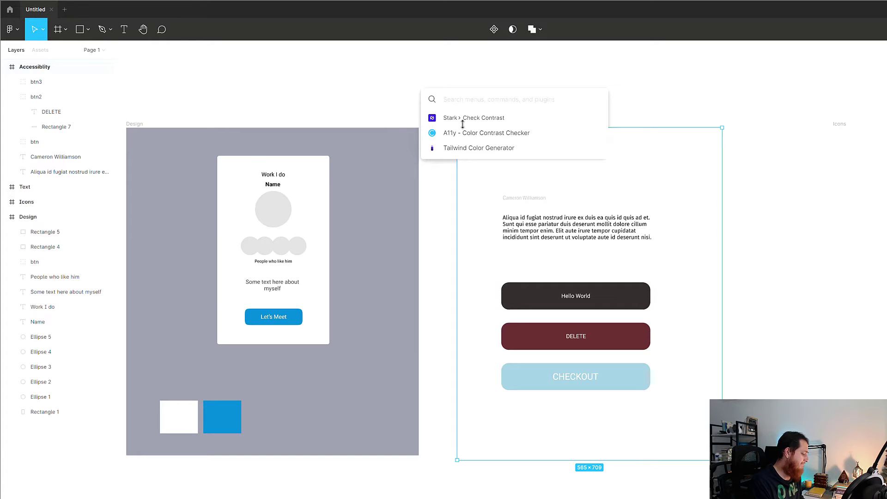
text(abl)
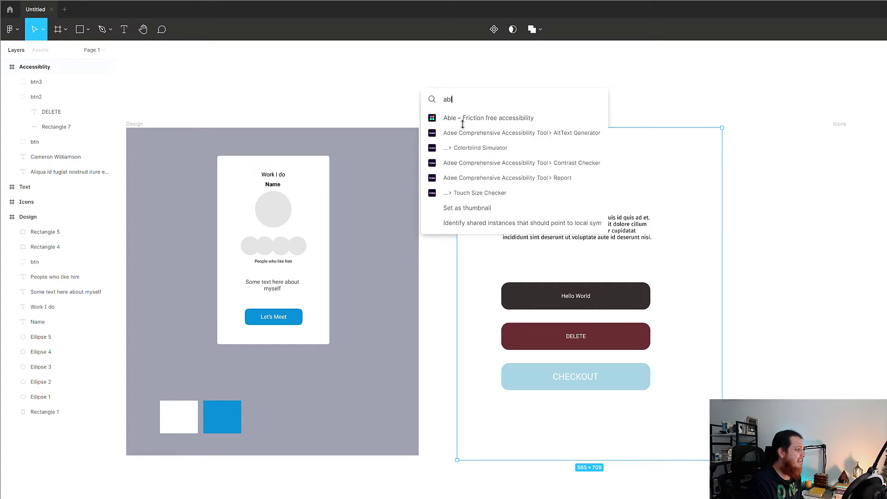
click(481, 121)
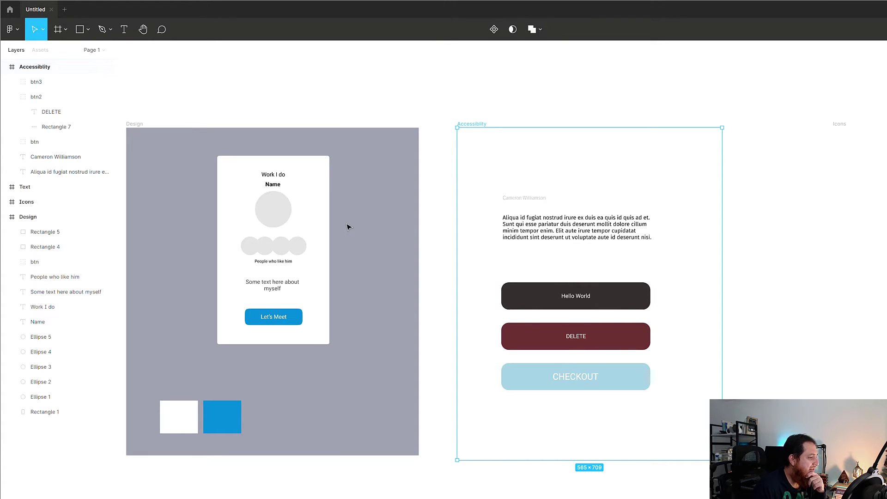
drag(504, 194, 371, 178)
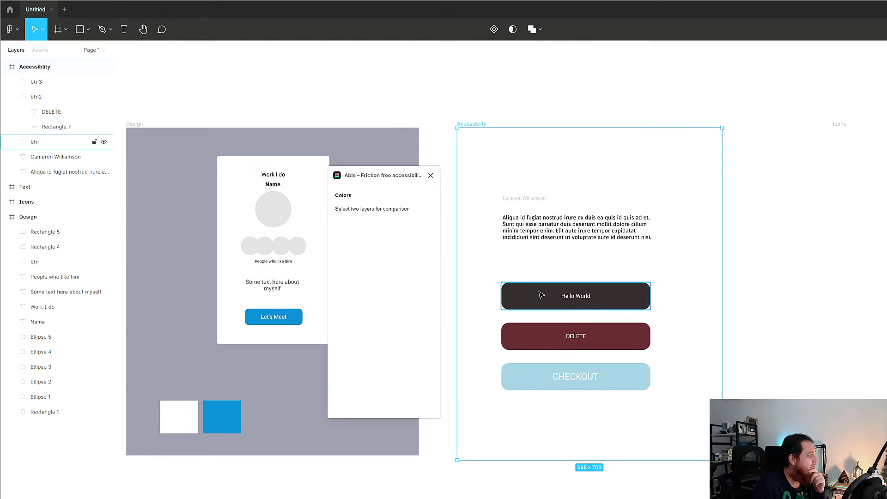
Compare the Hello World label with Rectangle 6 inside the btn group using Able's contrast check.
click(517, 288)
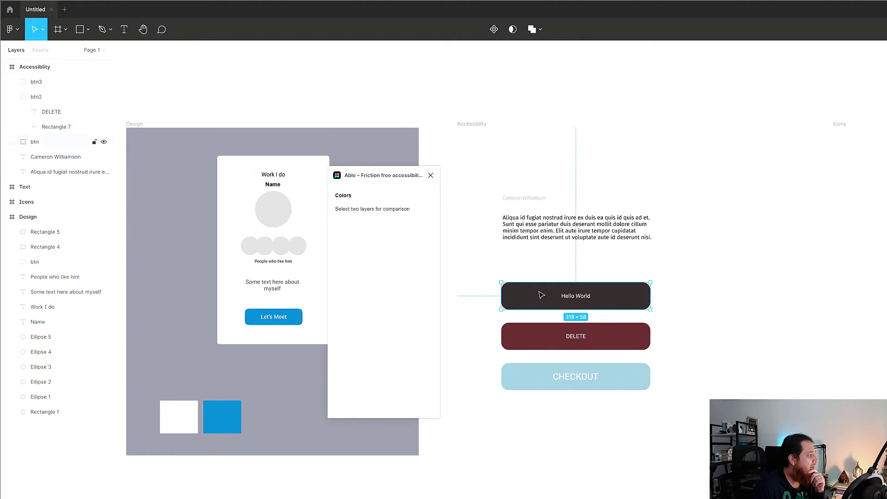
click(12, 141)
click(48, 157)
shift+click(46, 171)
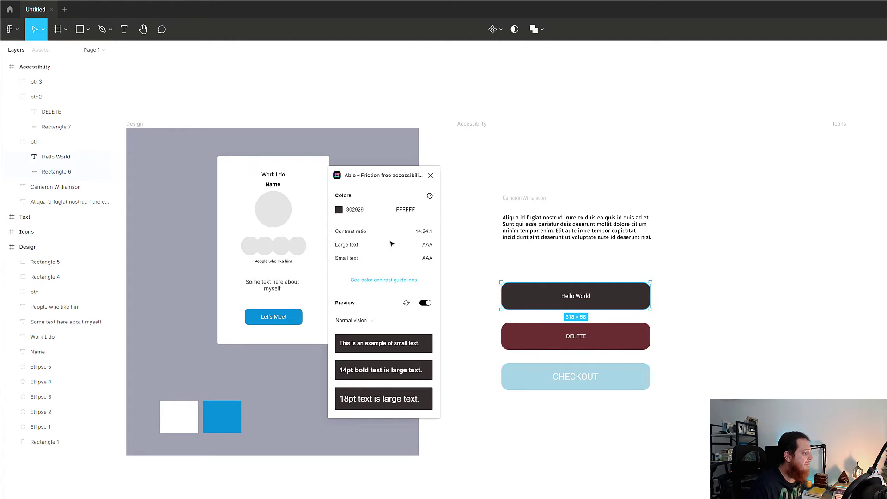
Examine the color-blindness simulation options for Able's preview of the Hello World colors and clear the selection.
click(353, 322)
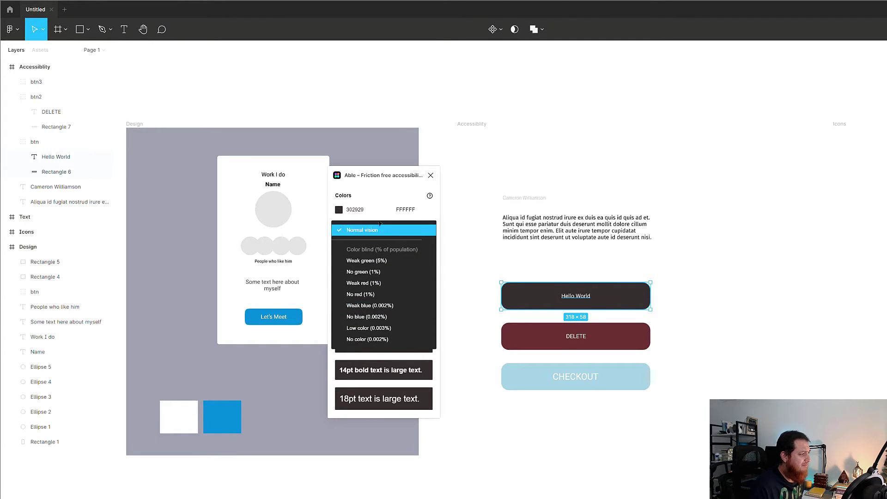
click(380, 203)
click(499, 341)
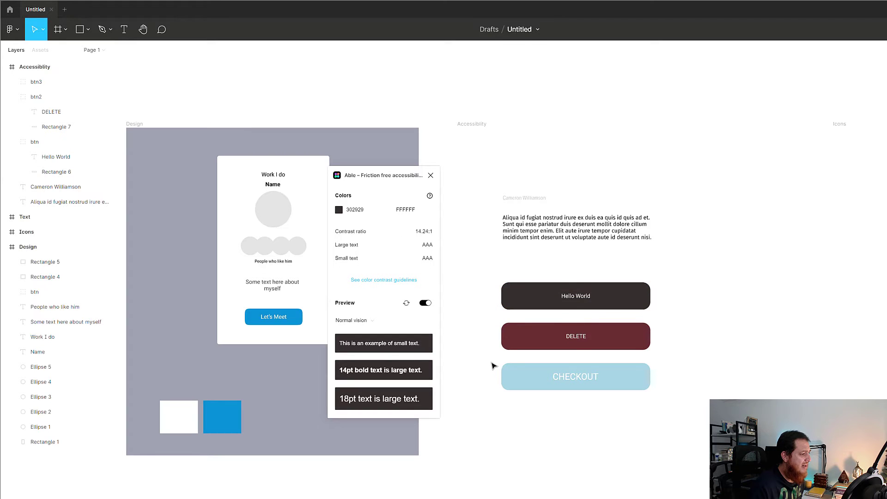
Compare the CHECKOUT label with Rectangle 8 inside the btn3 group using Able's contrast check.
click(506, 370)
double_click(575, 382)
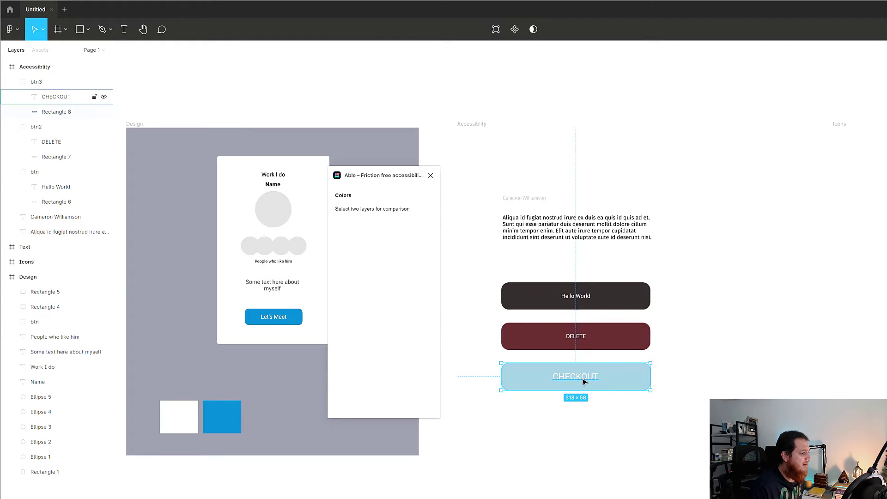
shift+click(611, 382)
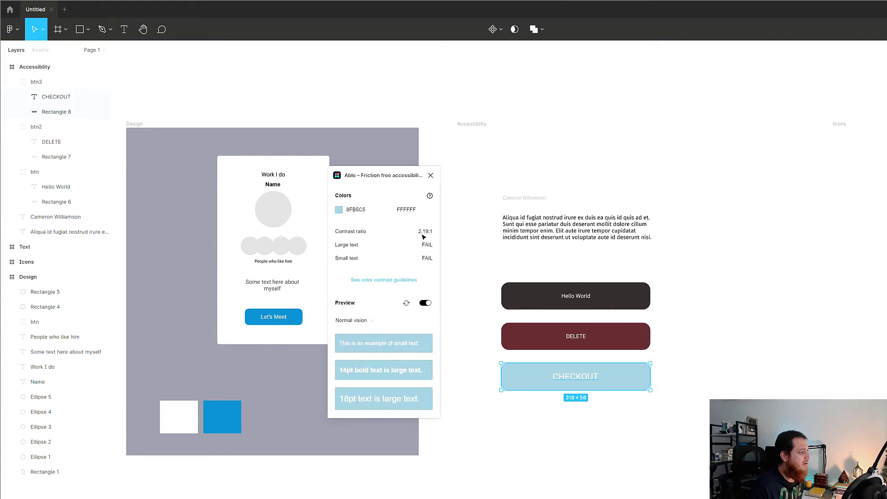
Preview the CHECKOUT colors in Able as No blue (0.002%) vision, inverting the preview and restoring it.
click(372, 322)
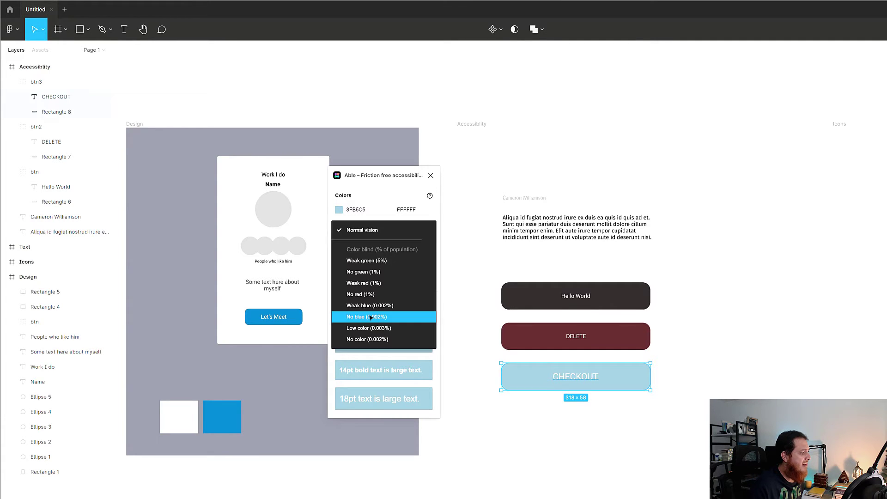
click(370, 317)
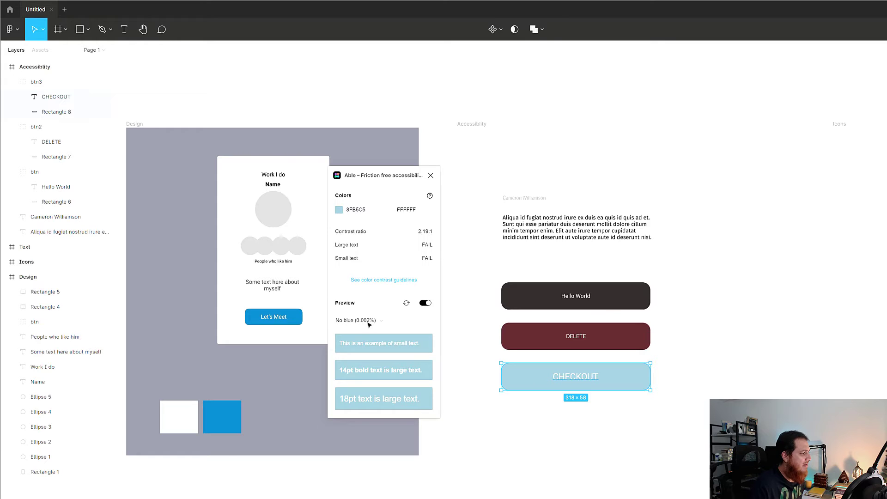
click(406, 303)
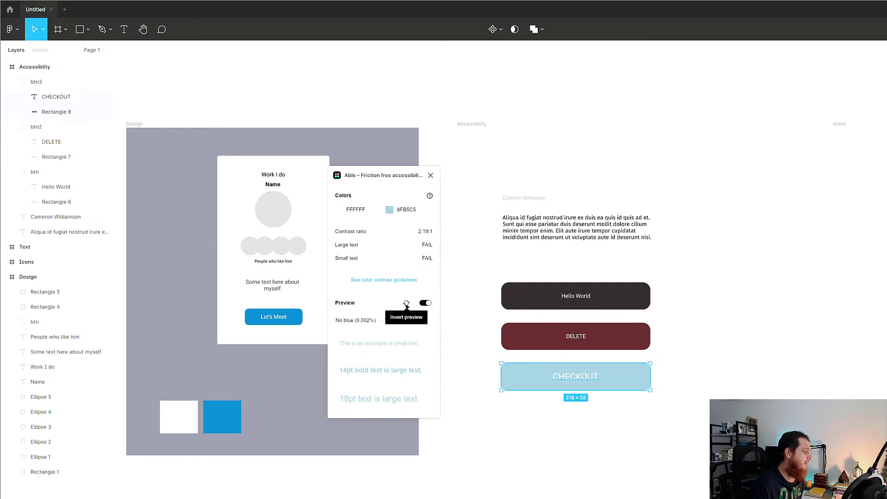
click(406, 303)
Preview the CHECKOUT colors in Able as No red (1%), No green (1%) and Weak green (5%) vision.
click(379, 320)
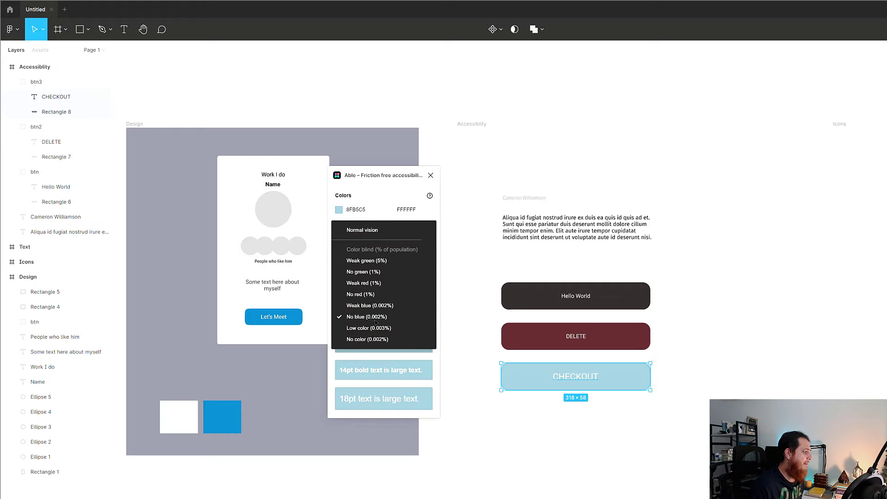
click(370, 294)
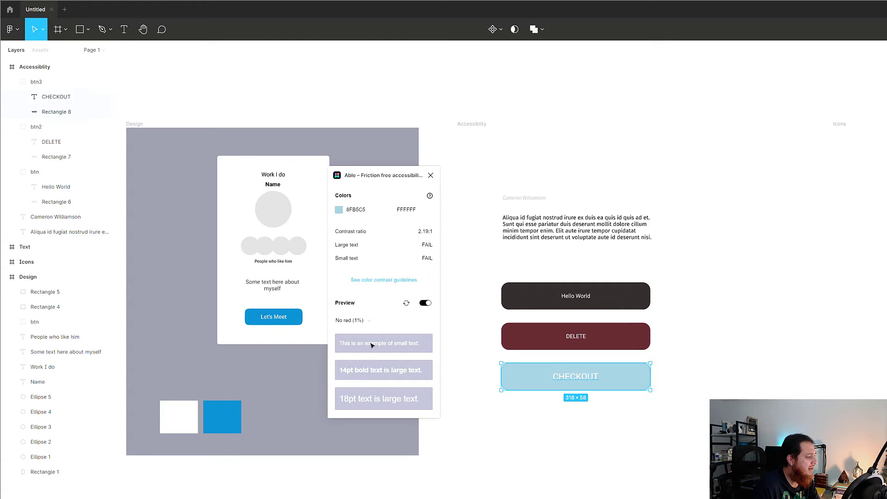
click(353, 322)
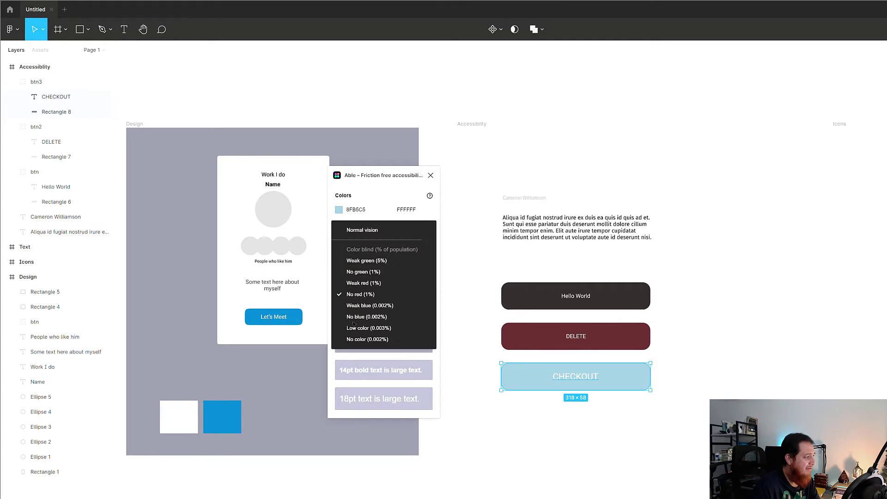
click(354, 272)
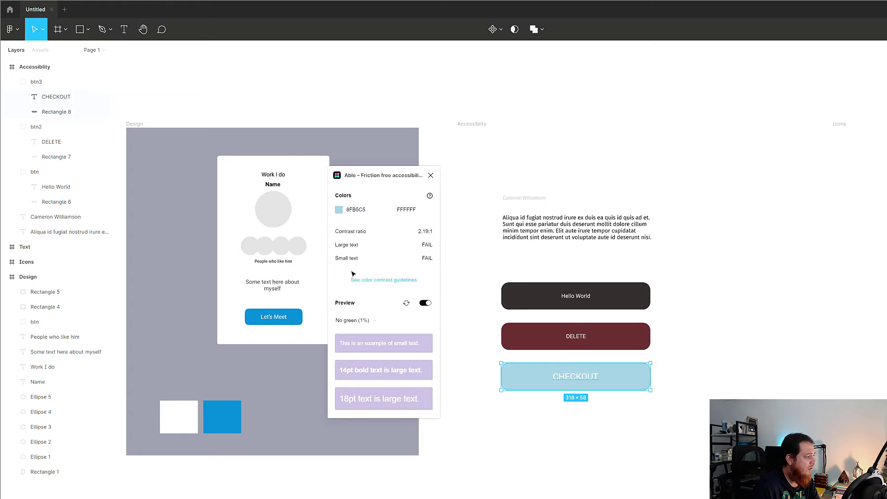
click(356, 322)
click(352, 260)
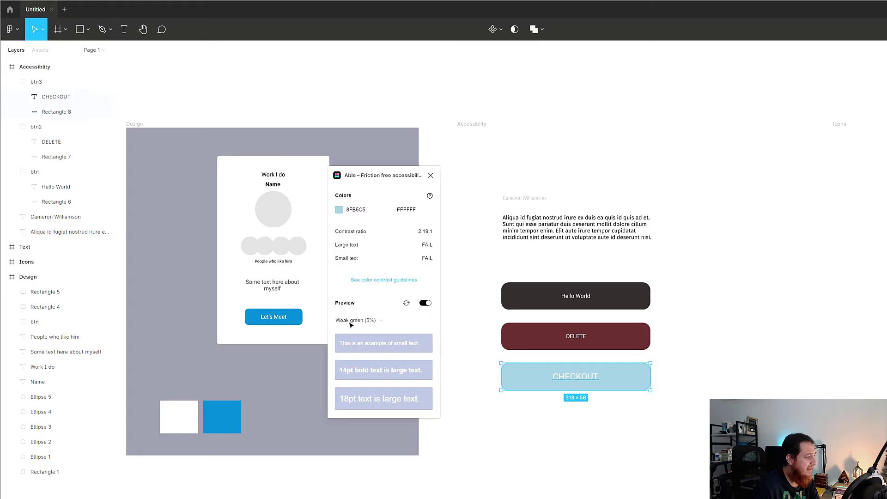
Close Able and launch the Touch Size Checker of Adee Comprehensive Accessibility Tool on the Accessiblity frame.
click(430, 176)
click(469, 124)
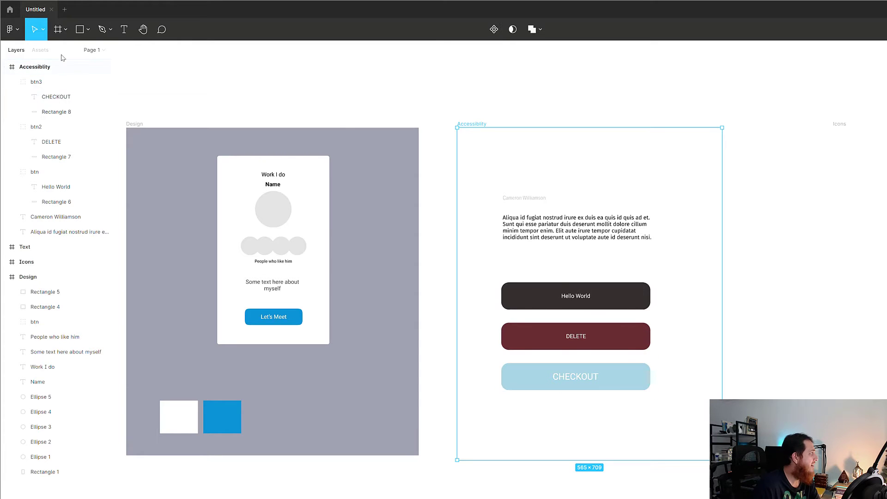
click(17, 29)
mouse_move(35, 161)
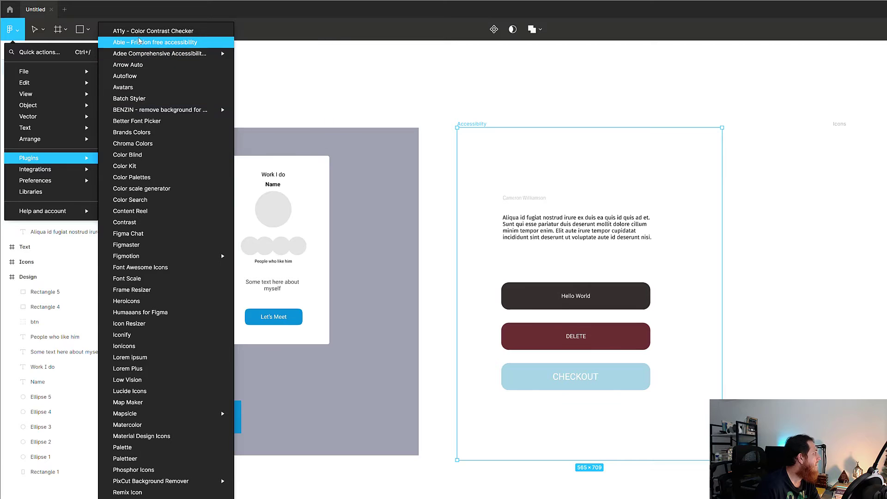
mouse_move(138, 56)
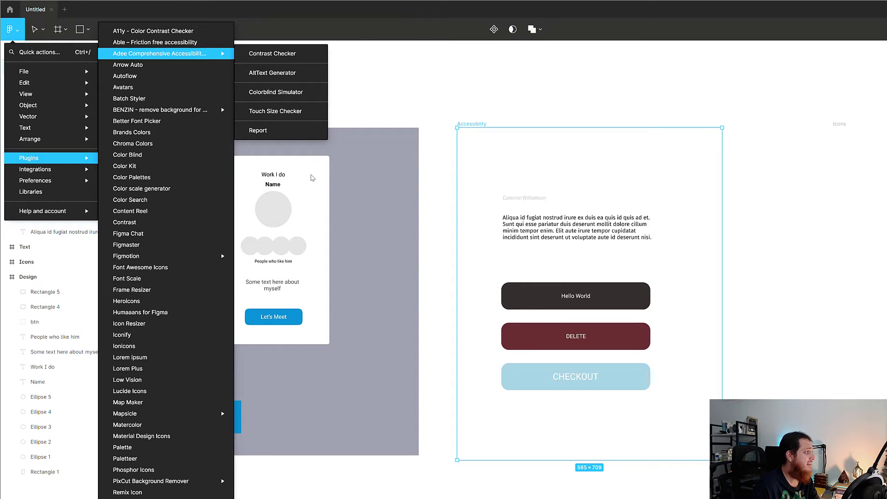
click(301, 111)
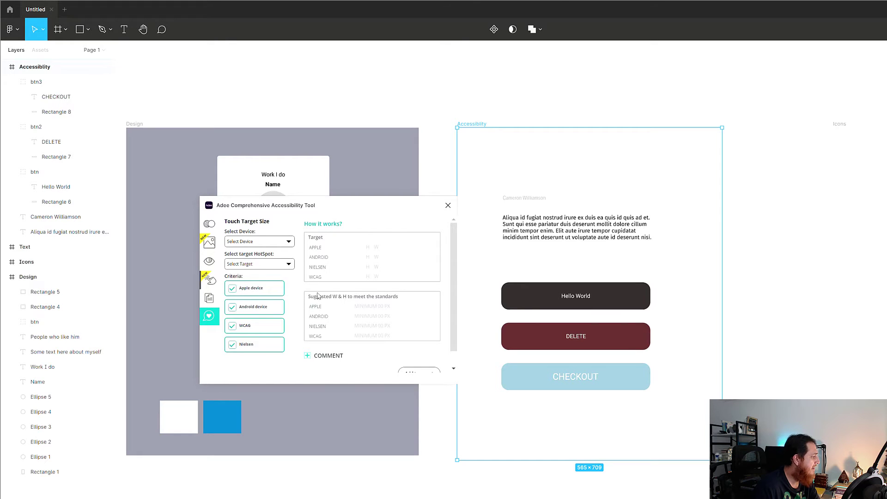
Try to check the Hello World button's touch target size in Adee with the device set to iPad Pro 11.
click(531, 301)
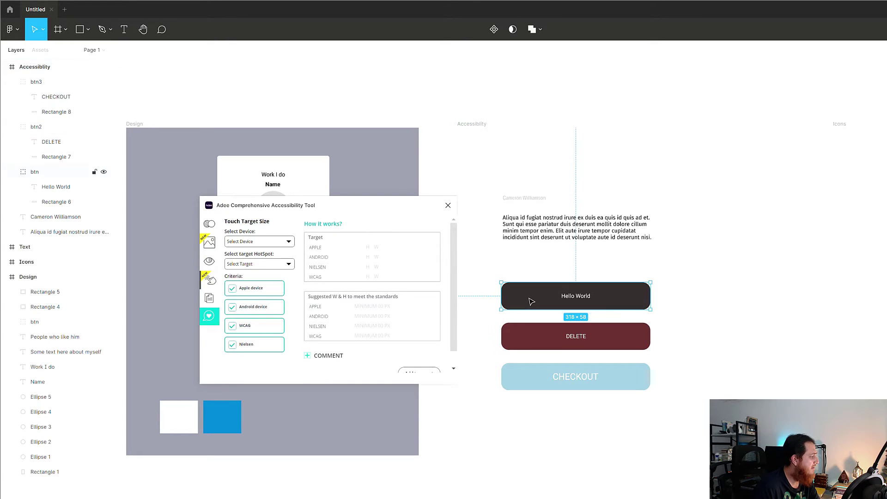
scroll(454, 334, down, 2)
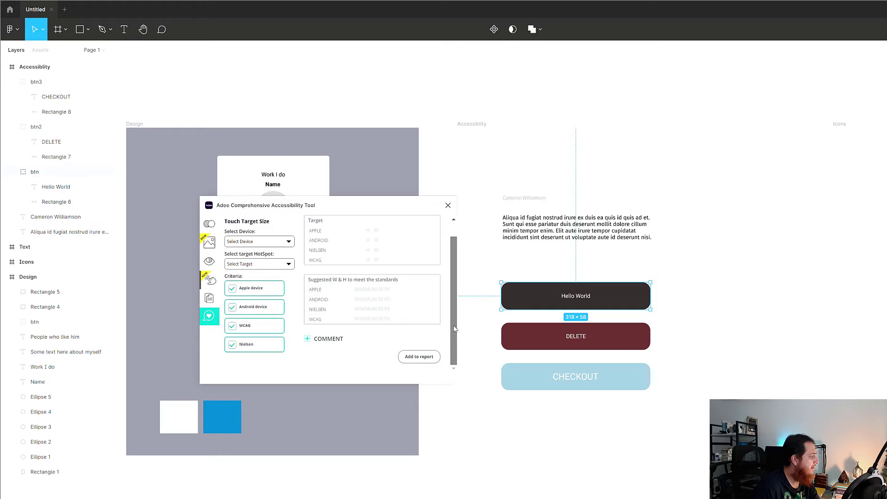
scroll(455, 329, up, 2)
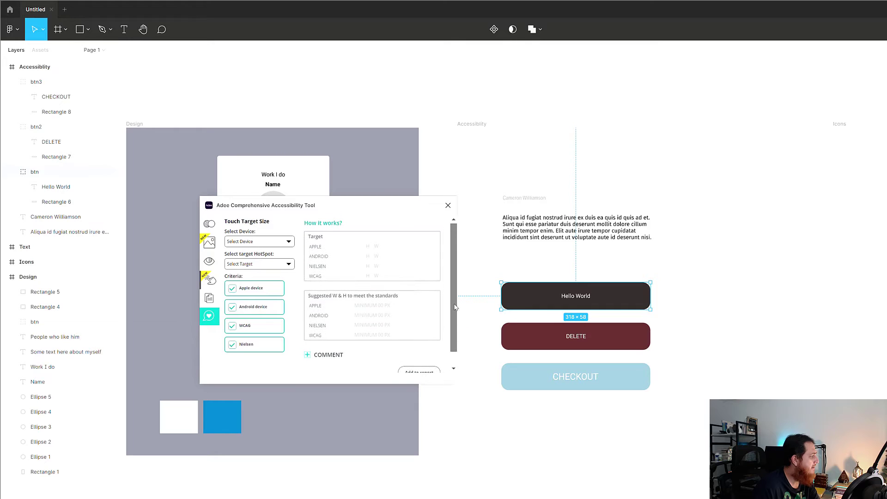
click(283, 245)
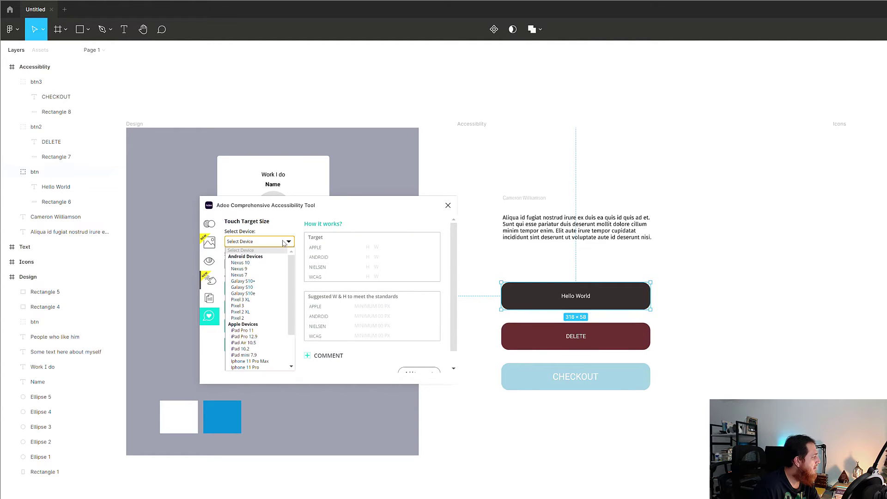
click(245, 331)
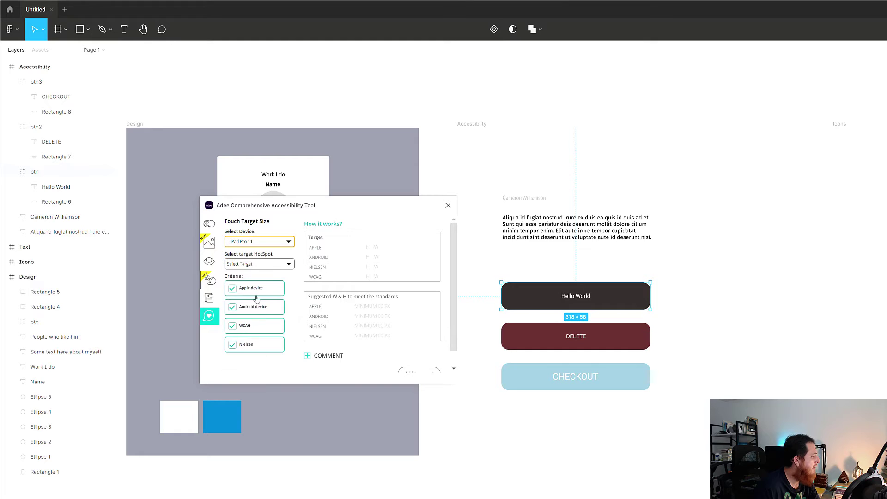
click(275, 266)
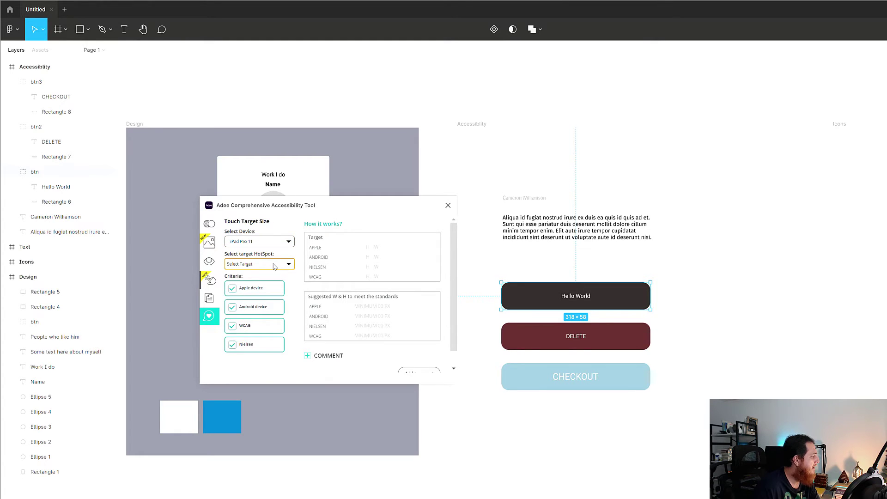
click(481, 305)
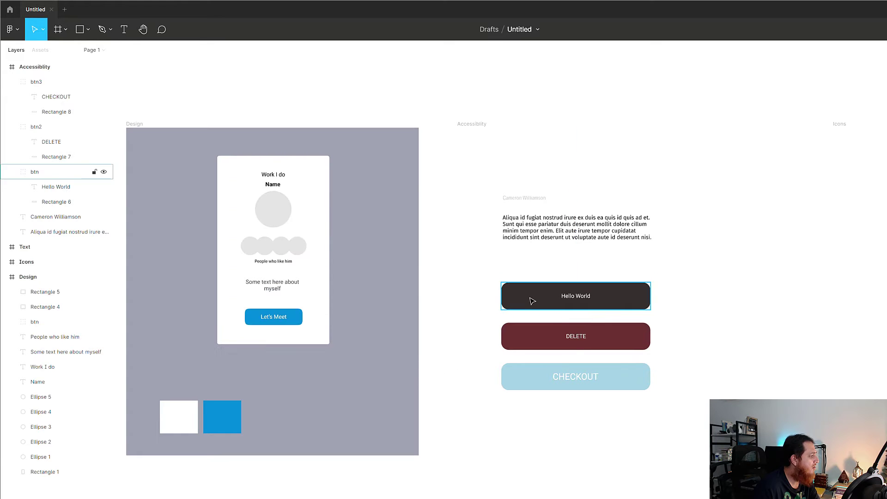
Search the commands for "ade" and try to launch Adee's Touch Size Checker.
click(532, 300)
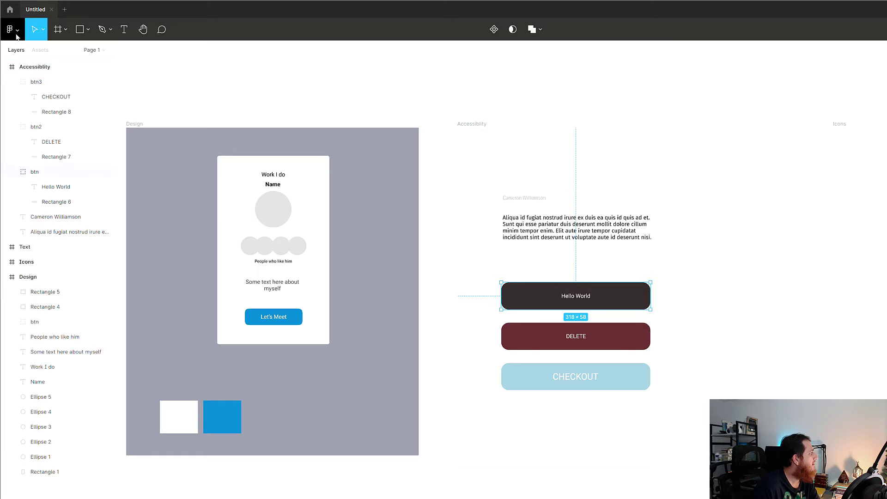
click(298, 102)
key(ctrl+slash)
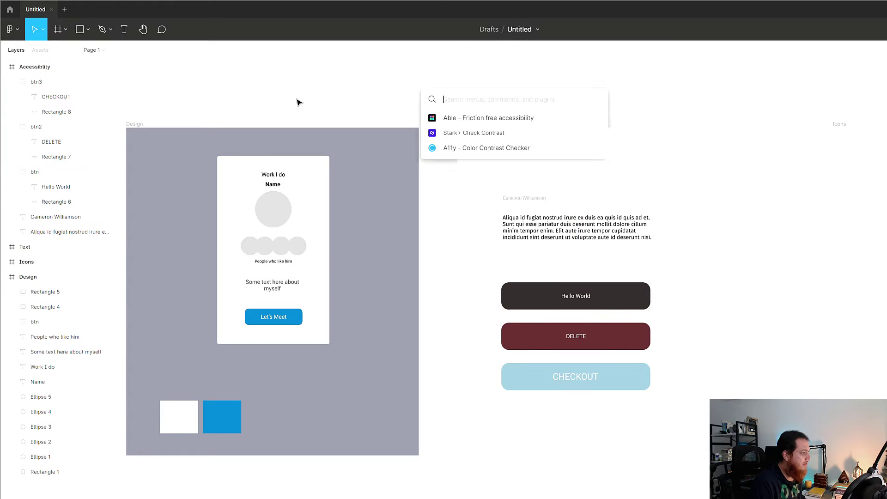
text(ade)
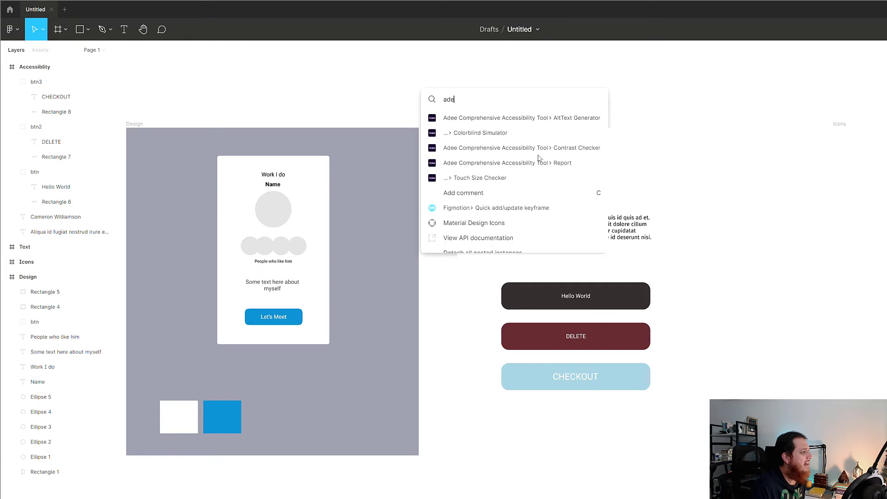
click(514, 183)
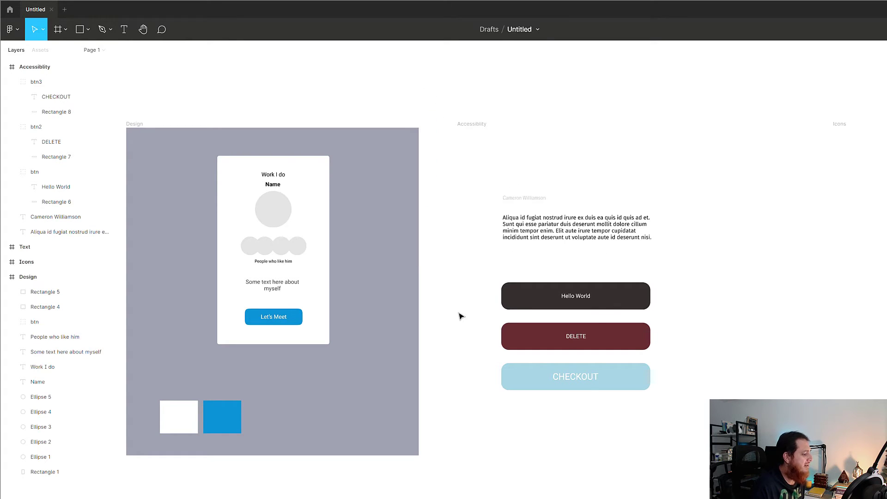
Try to launch Adee's Touch Size Checker from the installed plugins with no layer selected.
scroll(576, 291, down, 1)
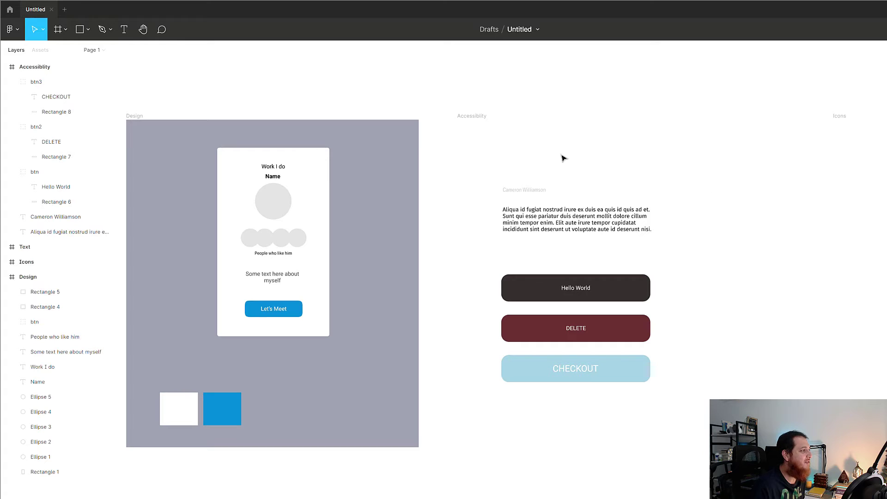
click(10, 29)
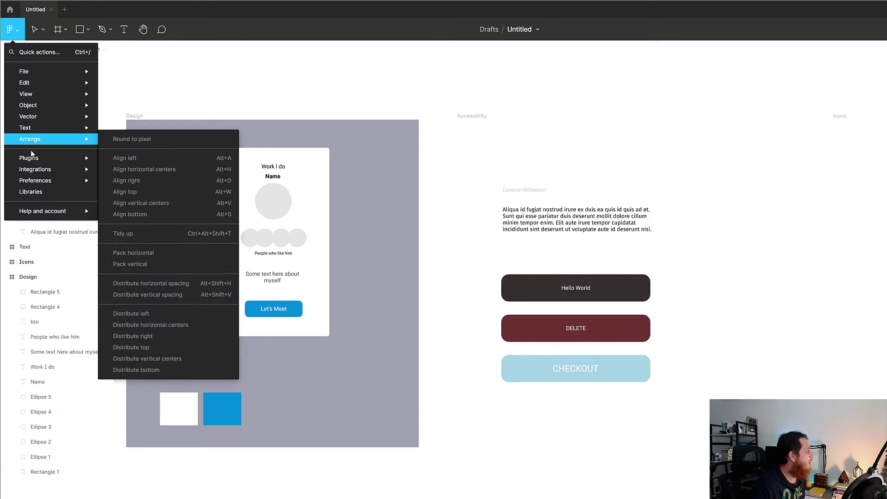
mouse_move(55, 158)
mouse_move(170, 55)
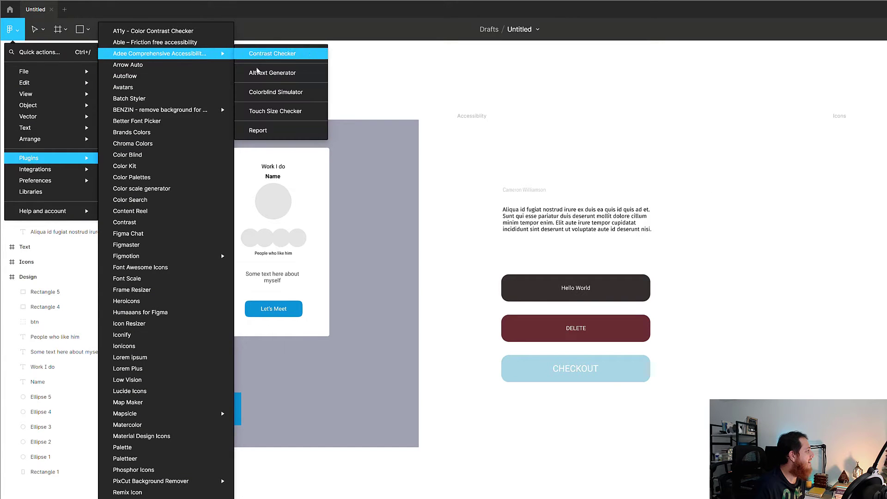
click(259, 111)
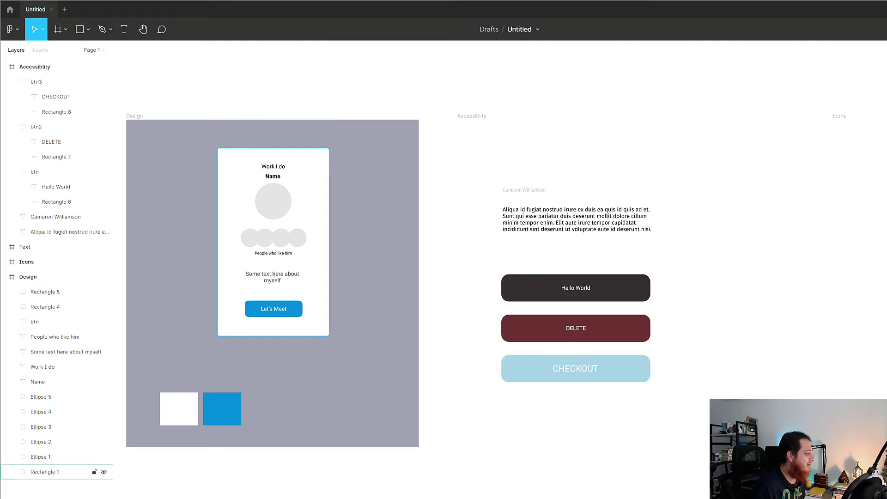
Select the layers inside the CHECKOUT button group and launch Adee's Touch Size Checker, moving its window higher.
click(532, 382)
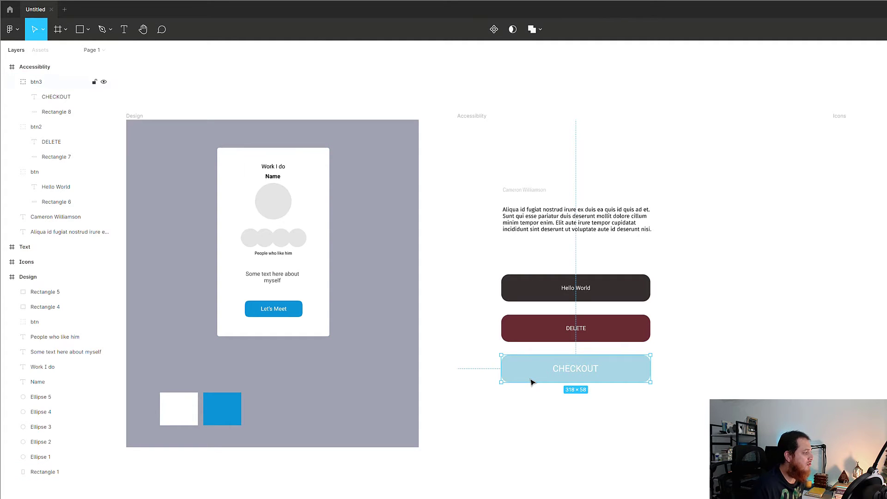
key(Return)
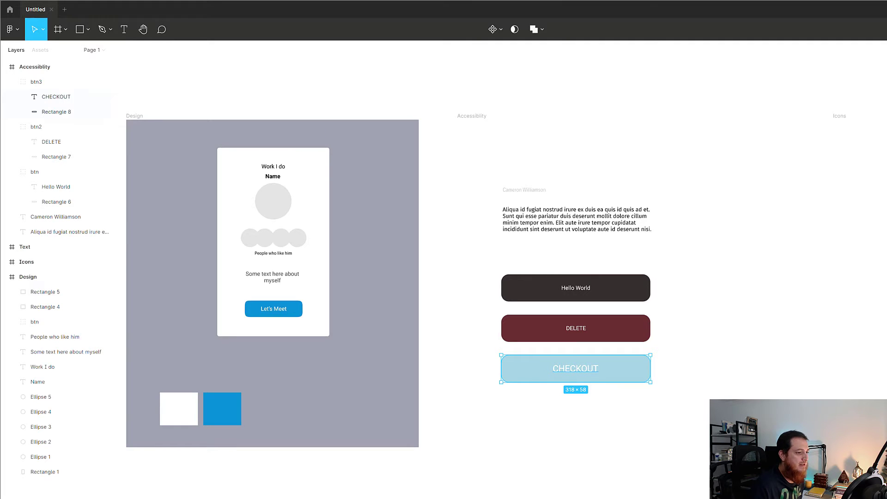
click(16, 31)
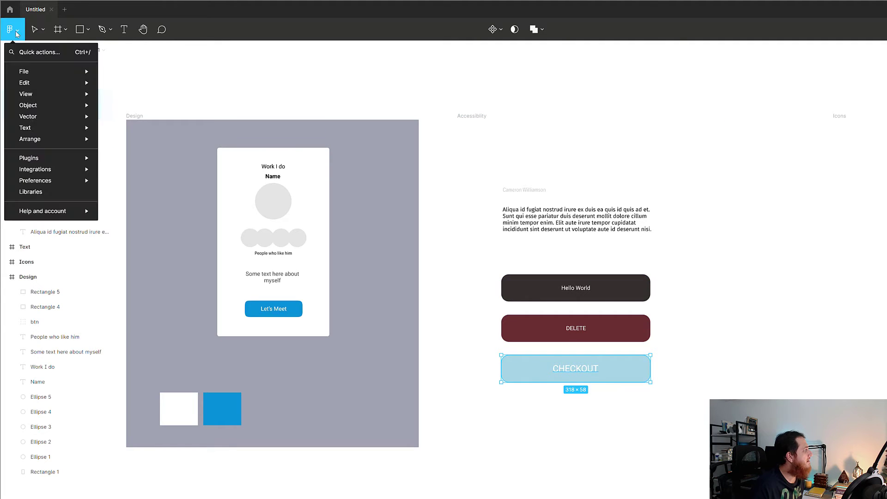
mouse_move(38, 162)
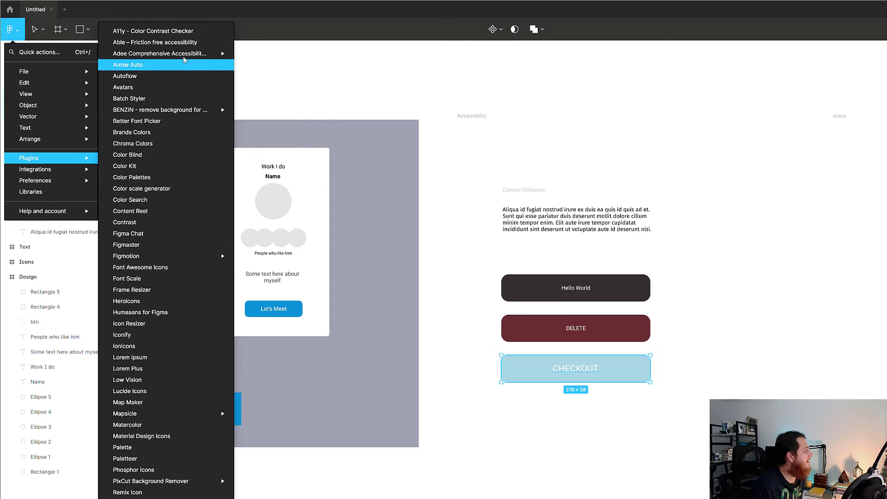
mouse_move(211, 53)
click(256, 114)
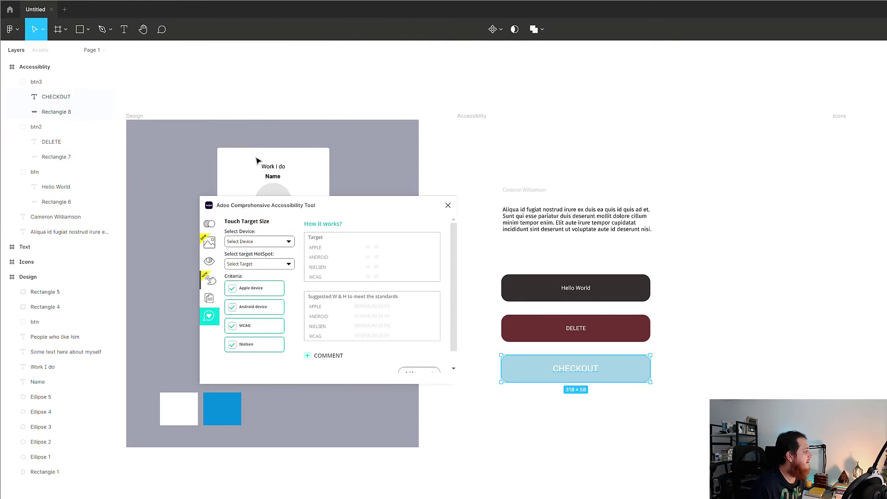
drag(264, 205, 281, 159)
Check the touch target size of Rectangle 8 with the device set to Nexus 10 and review the suggested minimum sizes.
click(279, 196)
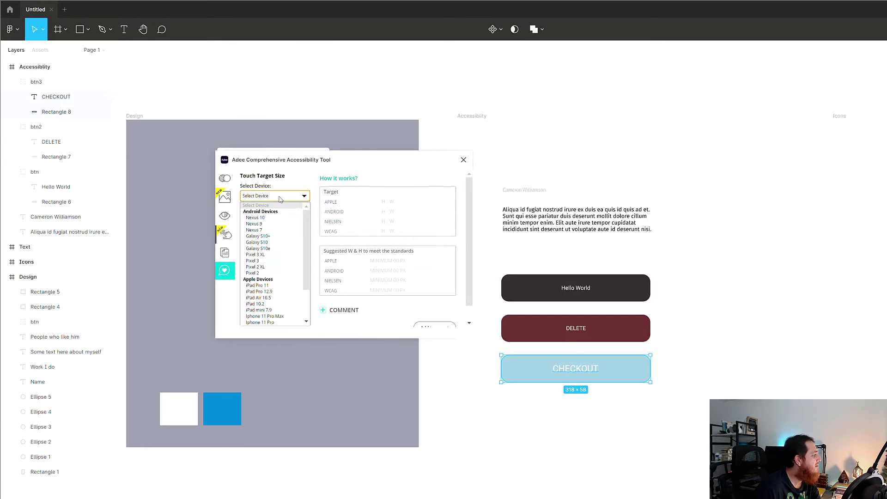
click(270, 218)
click(269, 218)
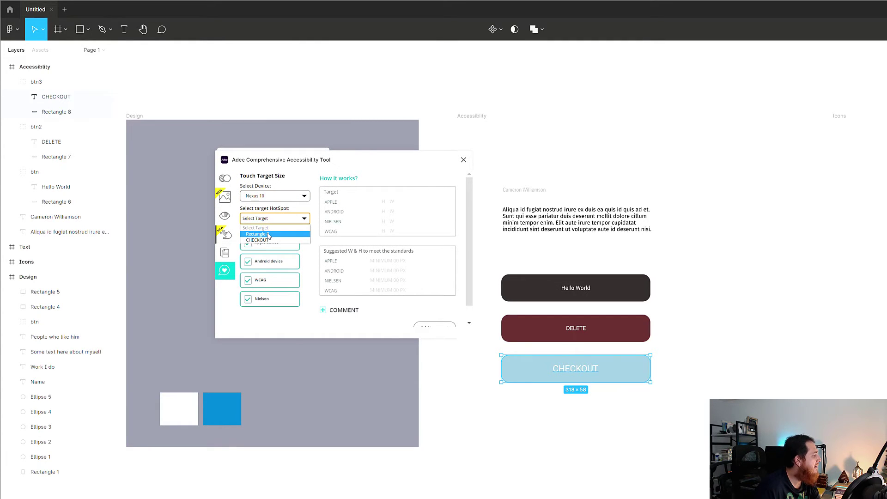
click(269, 234)
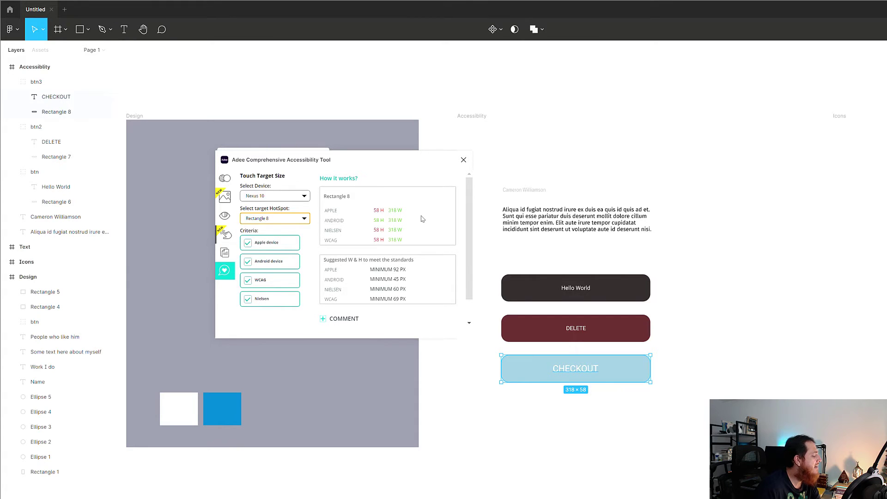
mouse_move(467, 219)
mouse_down()
mouse_move(467, 240)
mouse_move(471, 222)
mouse_up()
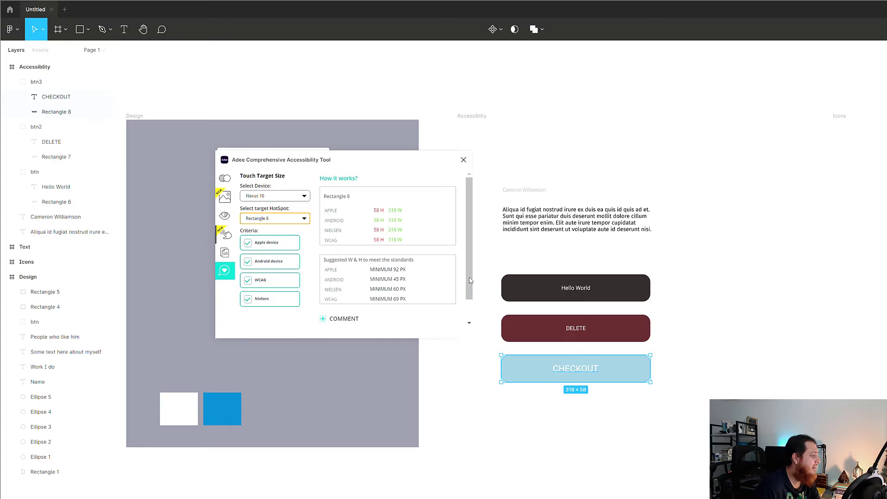
drag(470, 280, 470, 288)
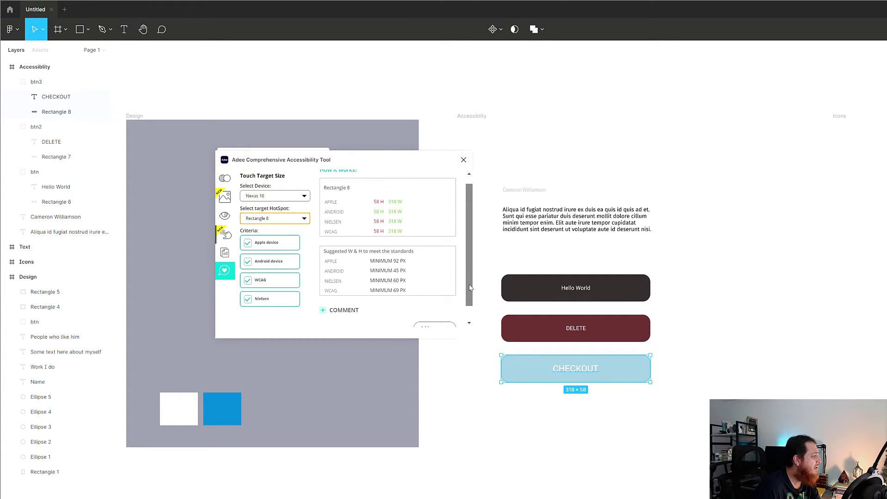
Increase the height of the CHECKOUT button's background rectangle to 65 and centre it vertically on the text.
click(525, 373)
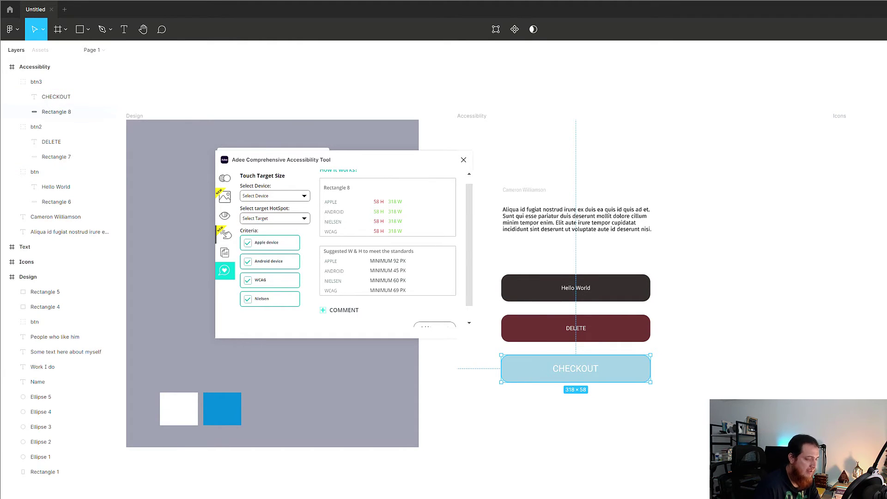
key(ctrl+Down)
key(ctrl+Down)
key(ctrl+Down)
key(ctrl+Down)
key(ctrl+Down)
key(ctrl+Down)
key(ctrl+Down)
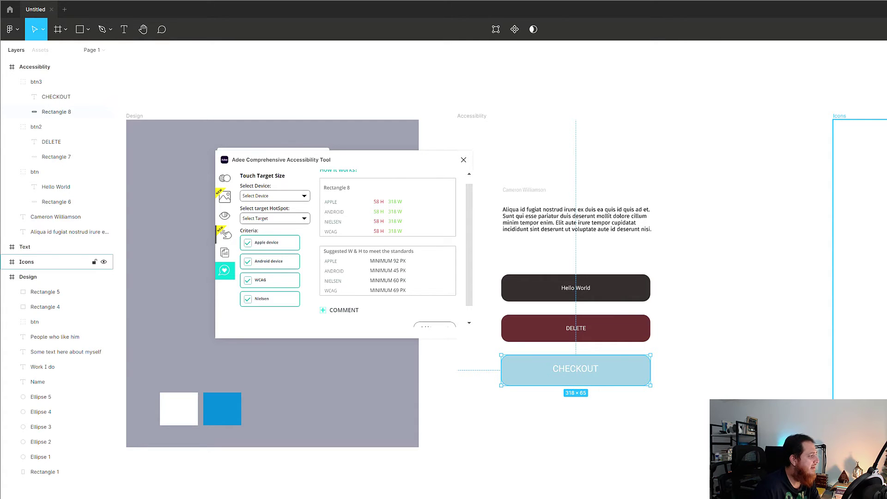
drag(627, 369, 627, 369)
Select the CHECKOUT text and its rectangle, and check Rectangle 8's touch target size with the device set to iPad Pro 11.
click(575, 368)
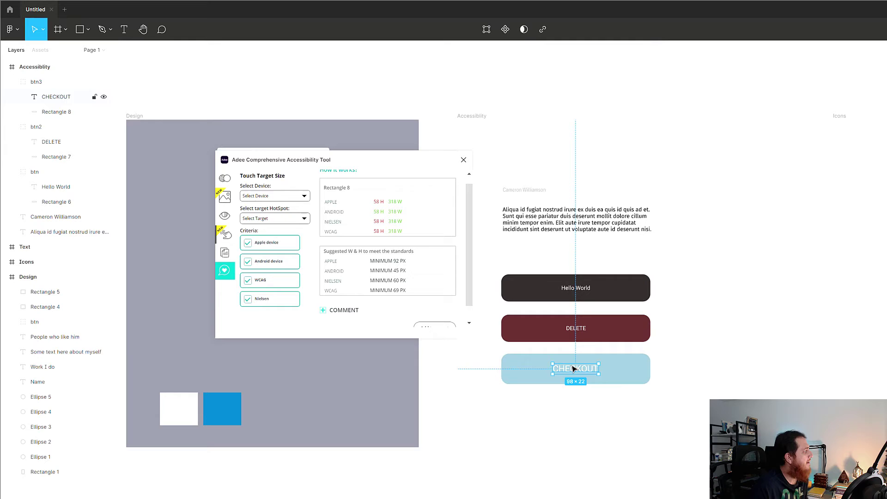
click(615, 365)
click(278, 196)
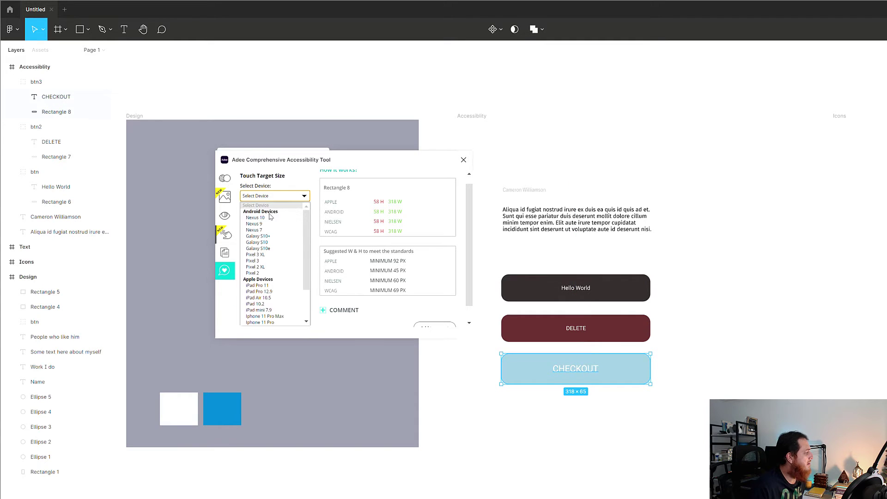
click(264, 287)
click(263, 219)
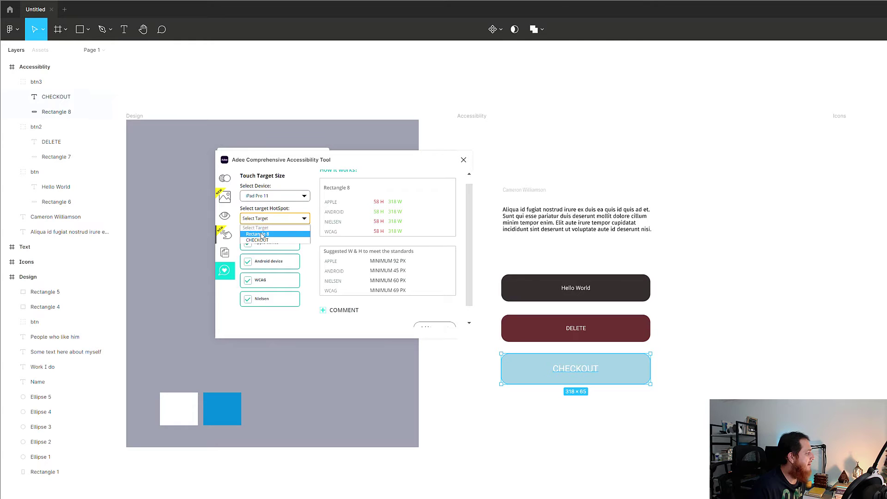
click(262, 235)
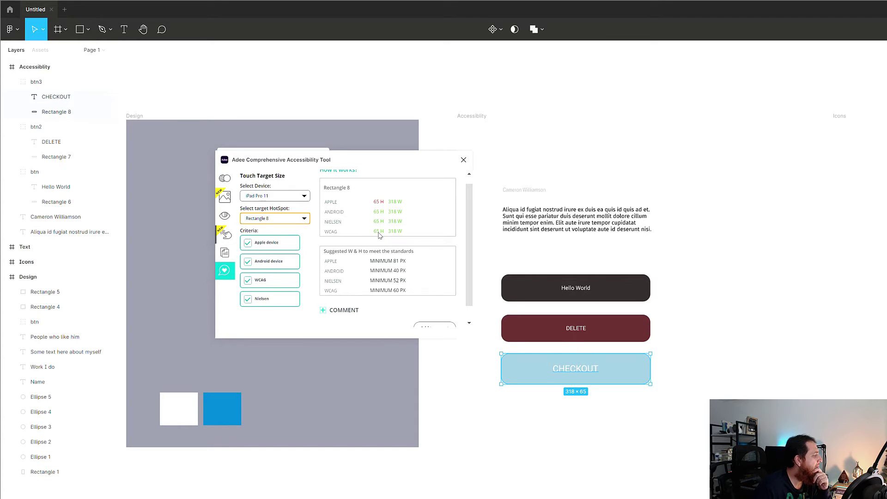
scroll(472, 271, down, 2)
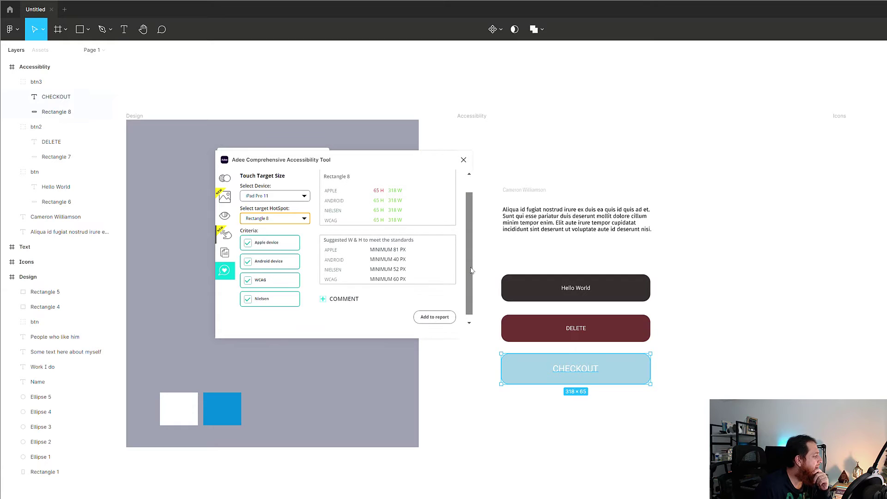
drag(471, 271, 473, 266)
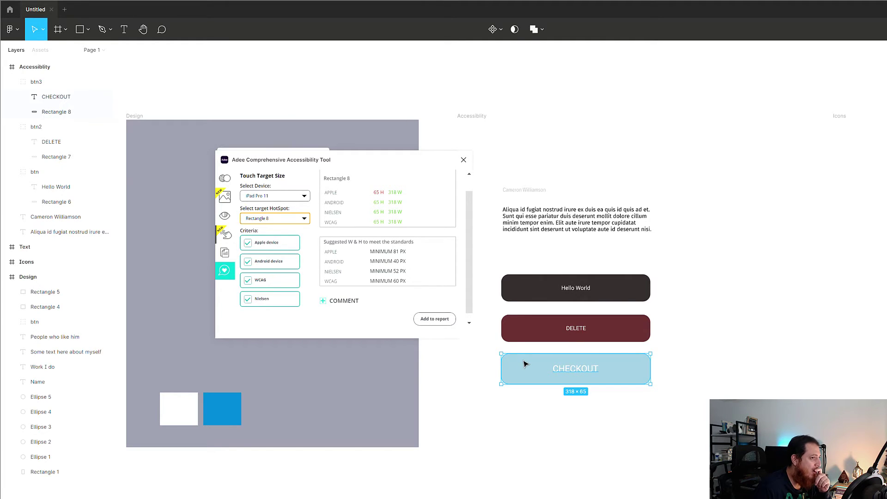
Close Adee, increase the CHECKOUT button's background height to 81 and shift its text down toward the middle.
click(522, 397)
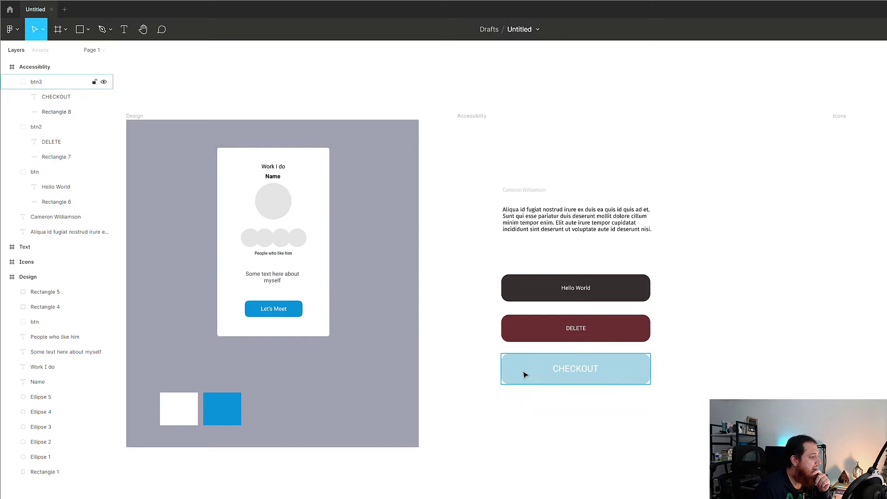
click(525, 374)
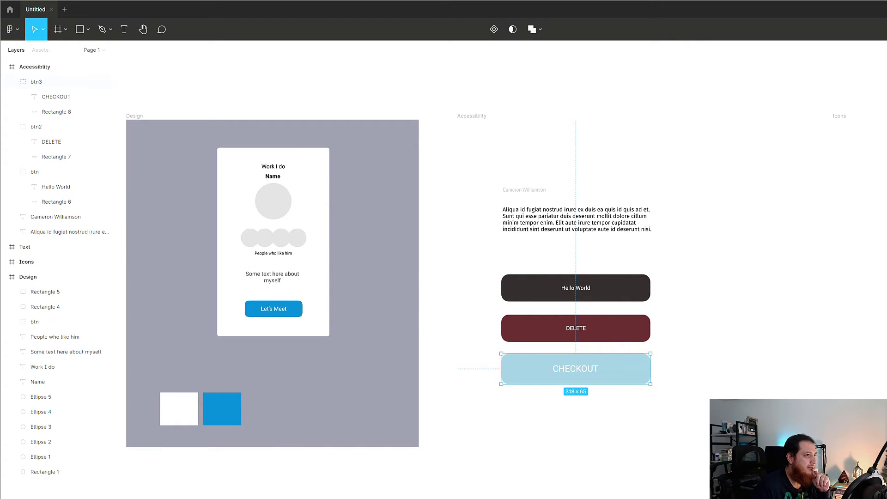
double_click(583, 373)
key(alt)
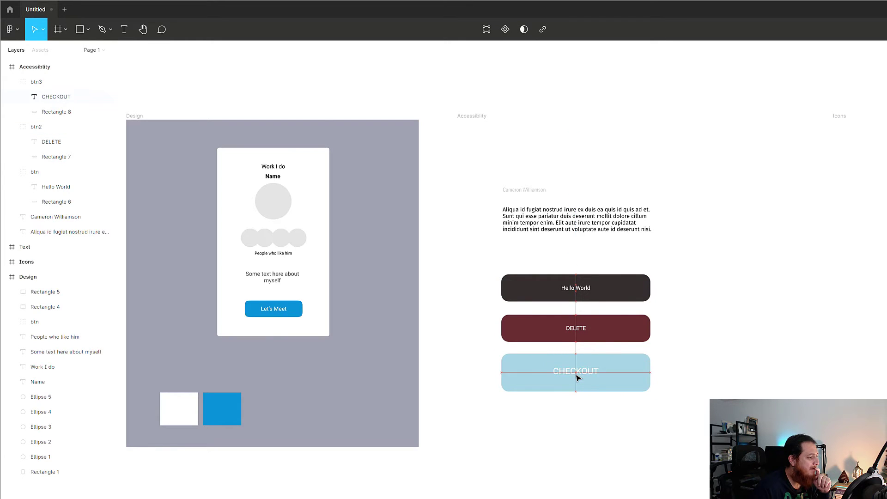
Select the CHECKOUT button group and relaunch Adee's Touch Size Checker.
drag(491, 354, 678, 396)
key(ctrl+/)
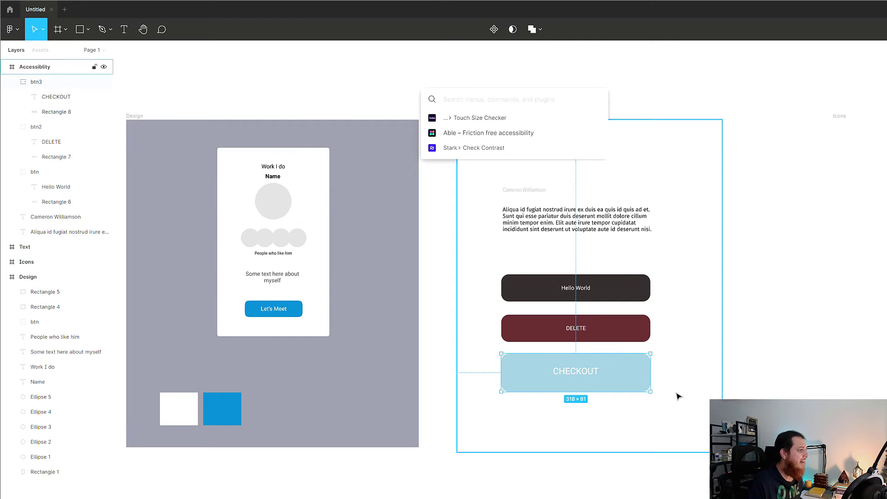
click(489, 122)
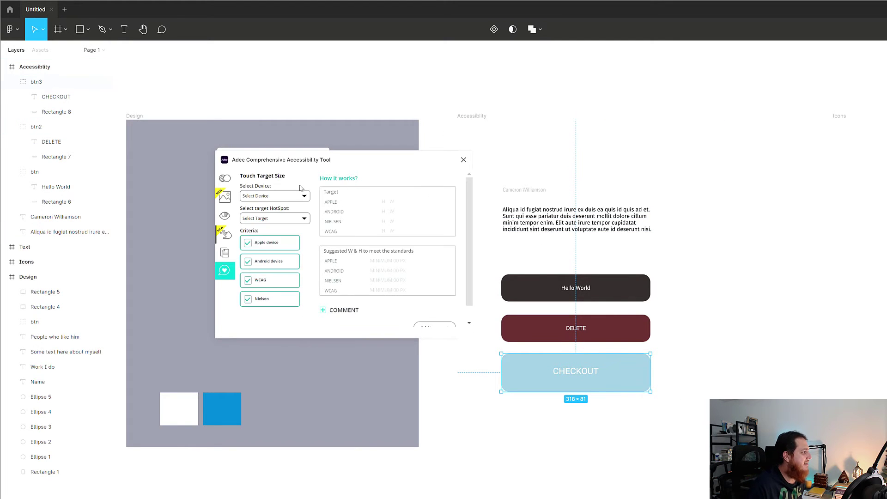
Try to choose a target hotspot for the CHECKOUT button group with the device set to Iphone 11.
click(291, 196)
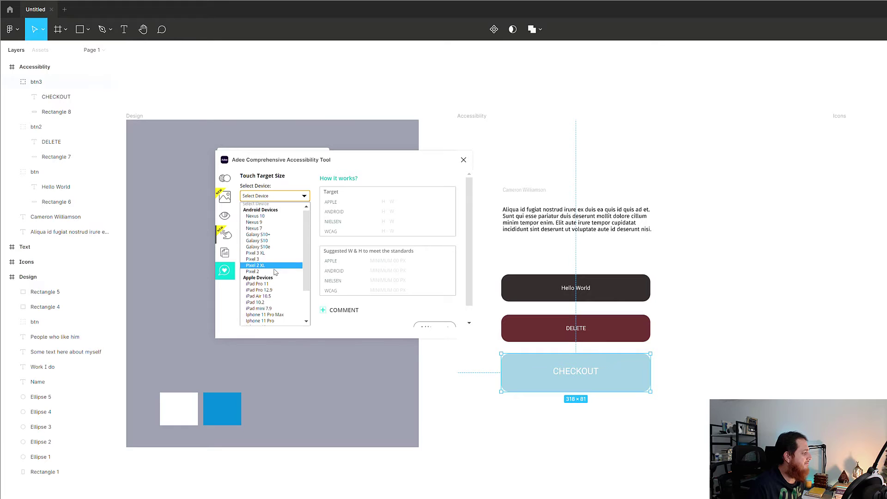
scroll(275, 273, down, 2)
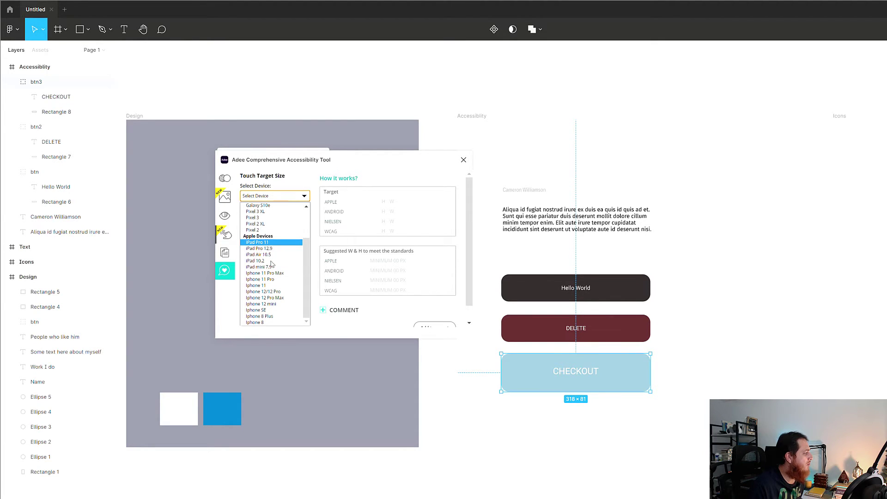
click(272, 286)
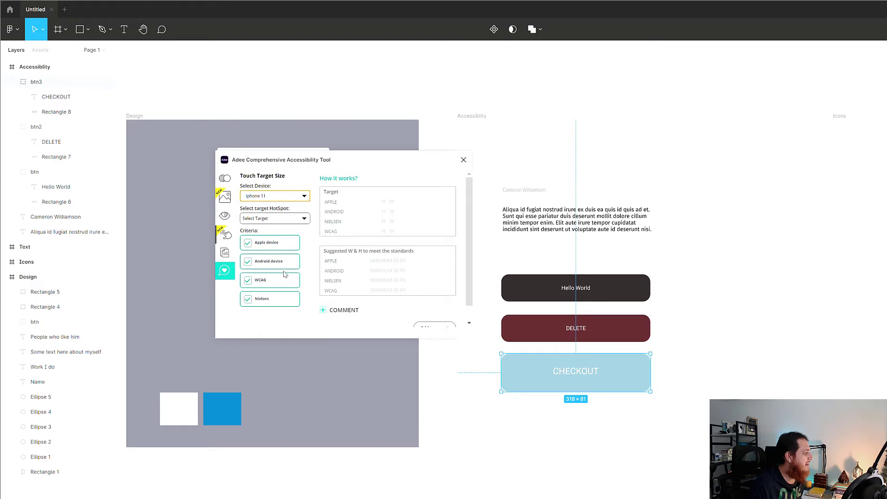
click(283, 222)
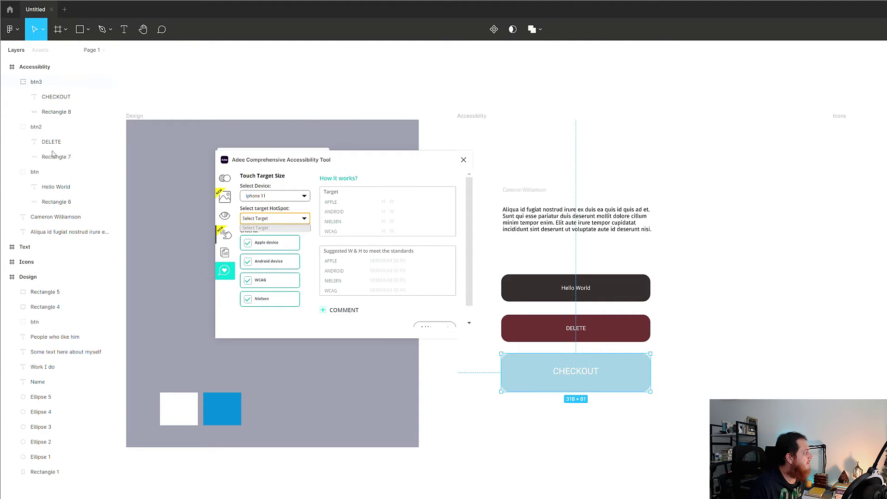
Select Rectangle 8 as the target and check its touch size for iPad Pro 11 and Iphone 12/12 Pro.
click(55, 113)
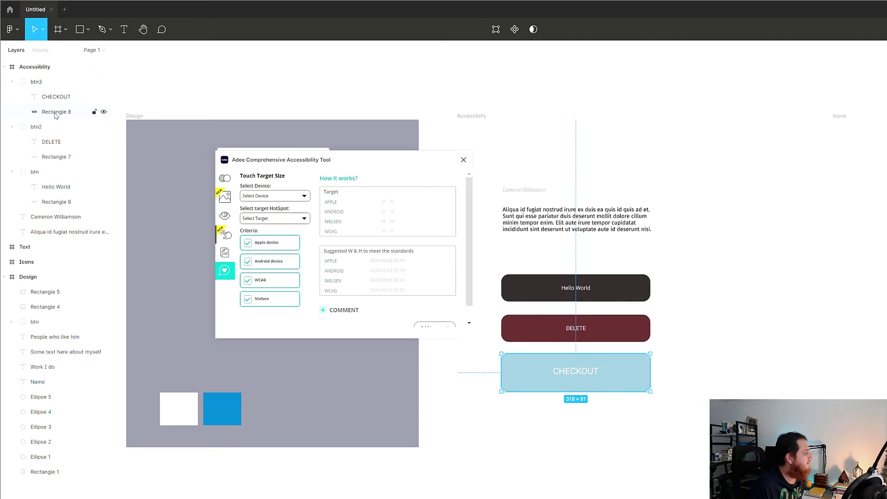
click(270, 195)
click(272, 284)
click(270, 221)
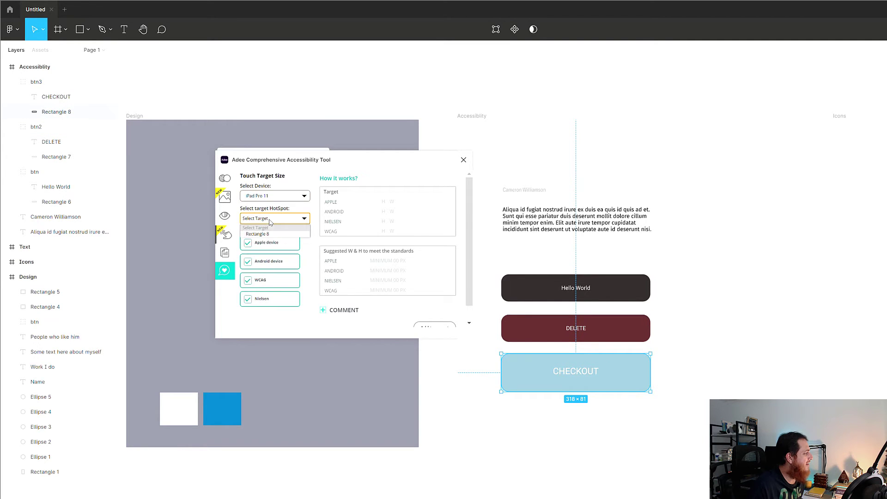
click(272, 234)
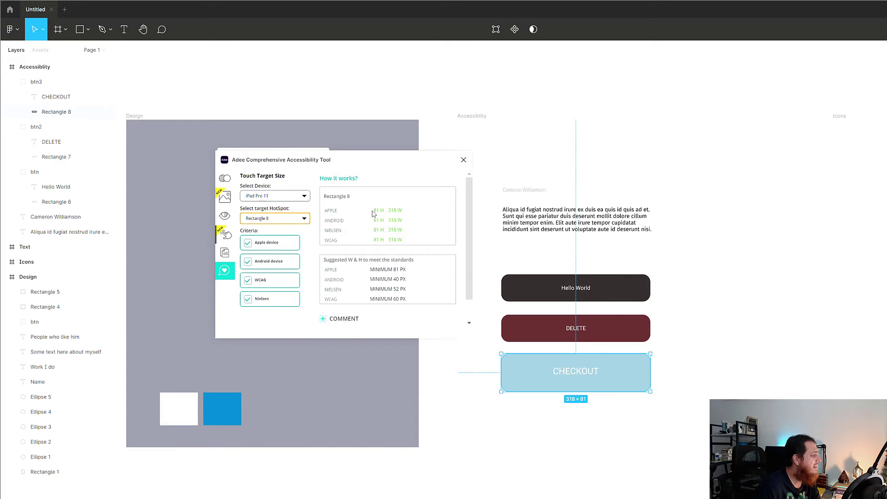
click(293, 197)
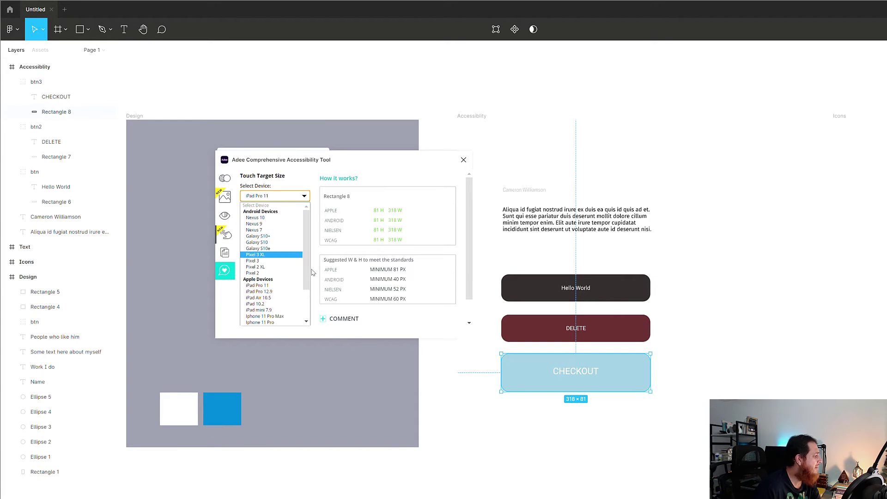
drag(306, 284, 306, 311)
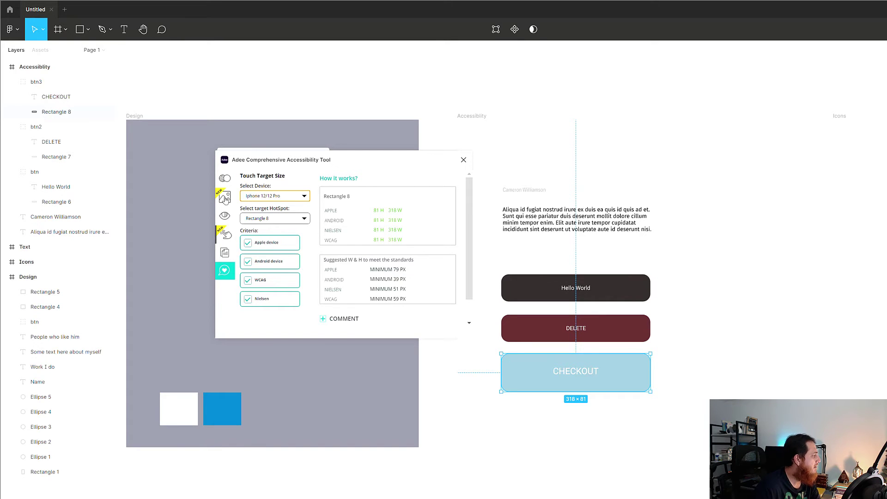
Open Adee's Color Contrast checker and compare Rectangle 8 with itself as both foreground and background layer.
click(225, 180)
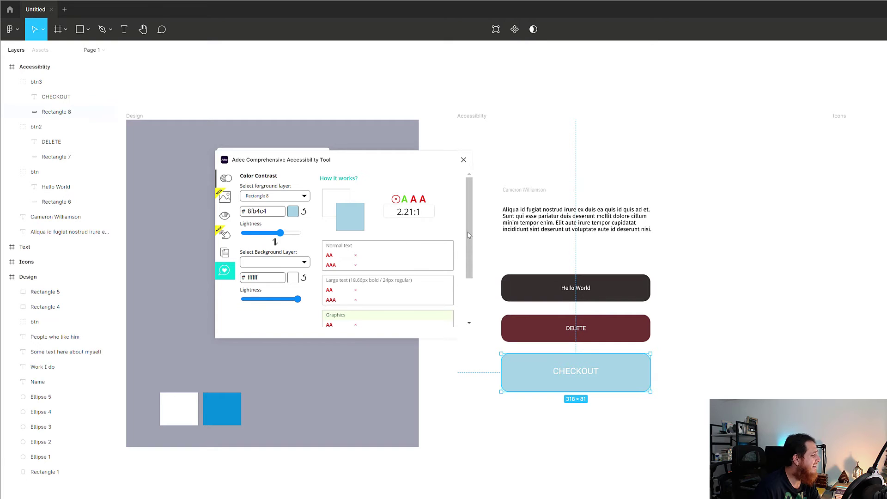
scroll(467, 238, down, 2)
drag(467, 236, 468, 223)
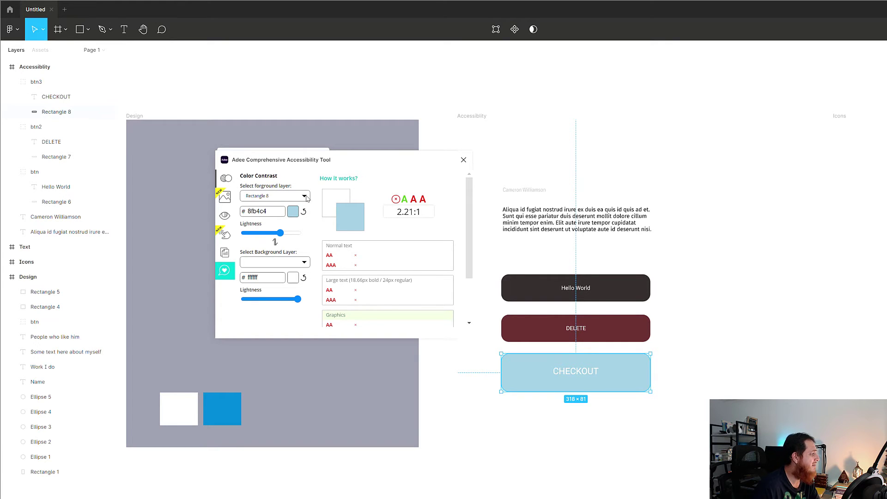
click(306, 198)
click(306, 198)
click(278, 262)
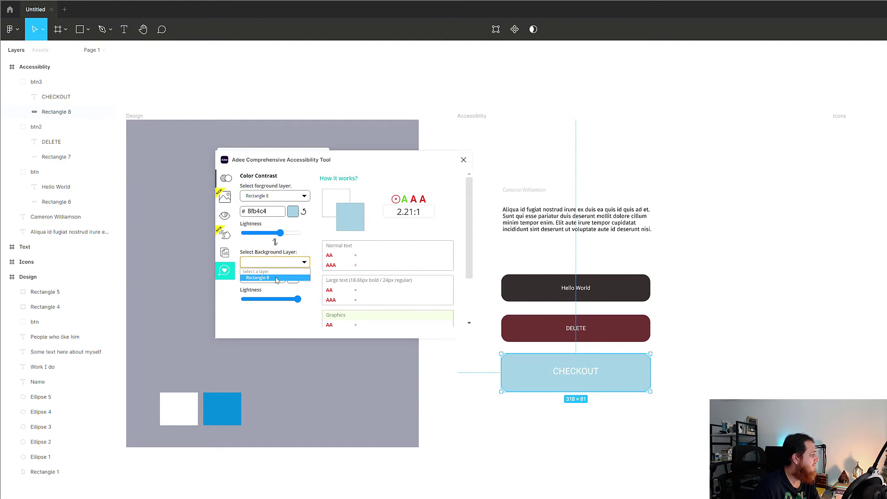
click(277, 278)
click(284, 197)
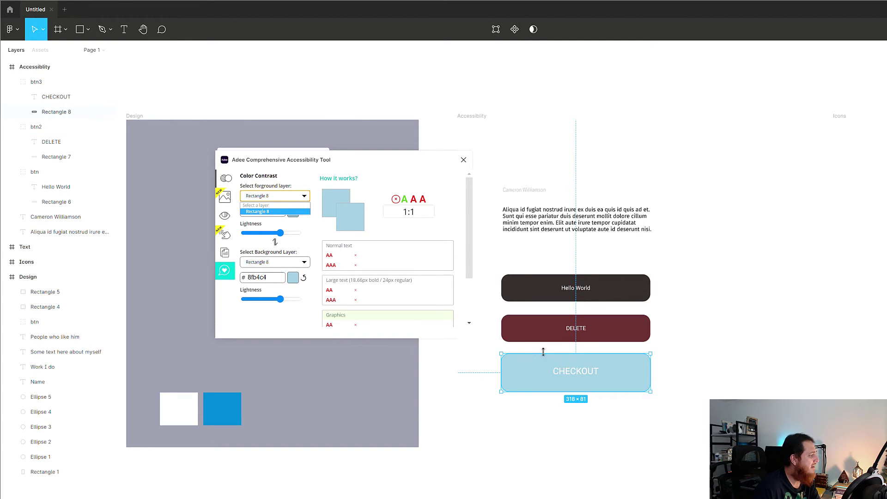
Select the CHECKOUT text together with Rectangle 8 and review their contrast results for normal text, large text and graphics.
click(569, 373)
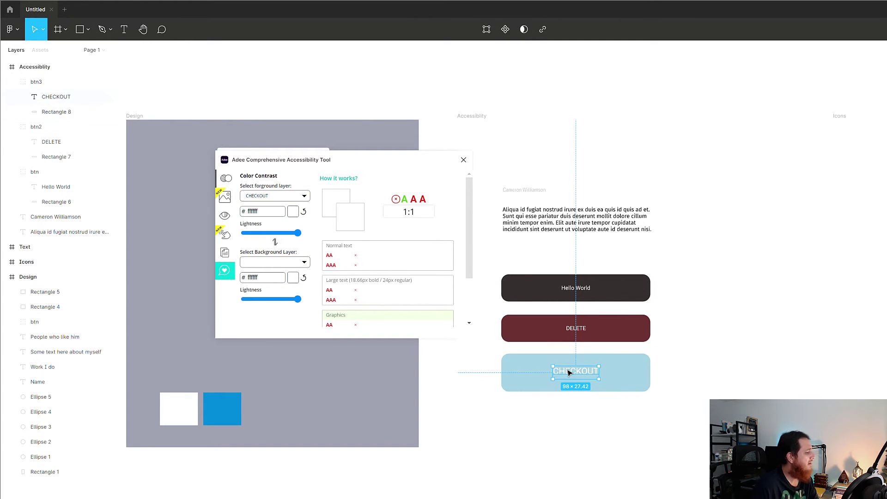
click(541, 376)
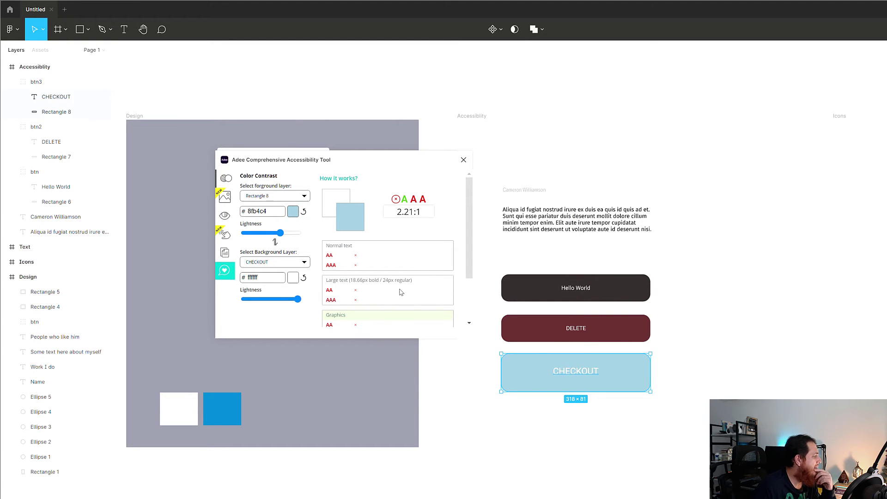
drag(469, 255, 469, 288)
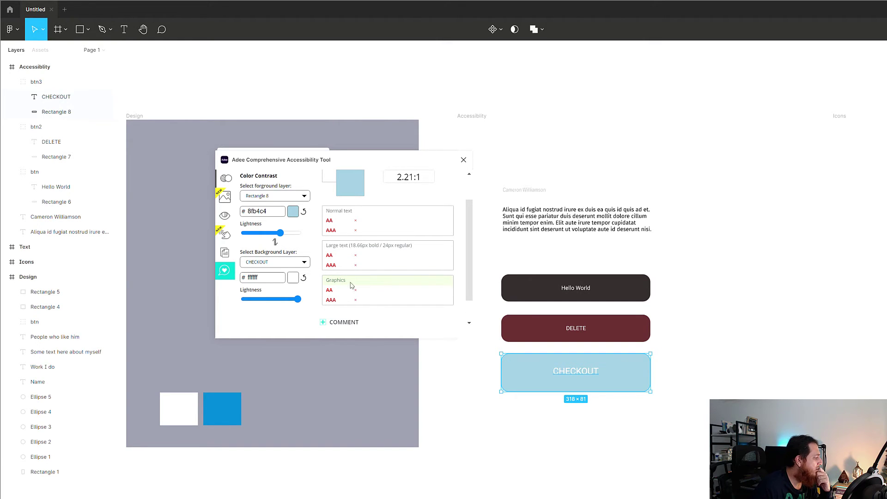
drag(468, 293, 471, 260)
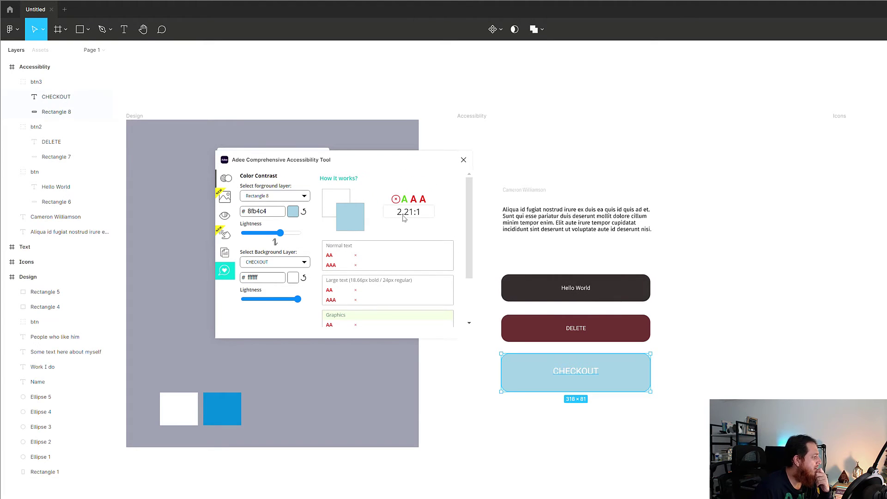
Darken the fill of the CHECKOUT button's Rectangle 8 to a deep teal, about #0D5574.
click(526, 377)
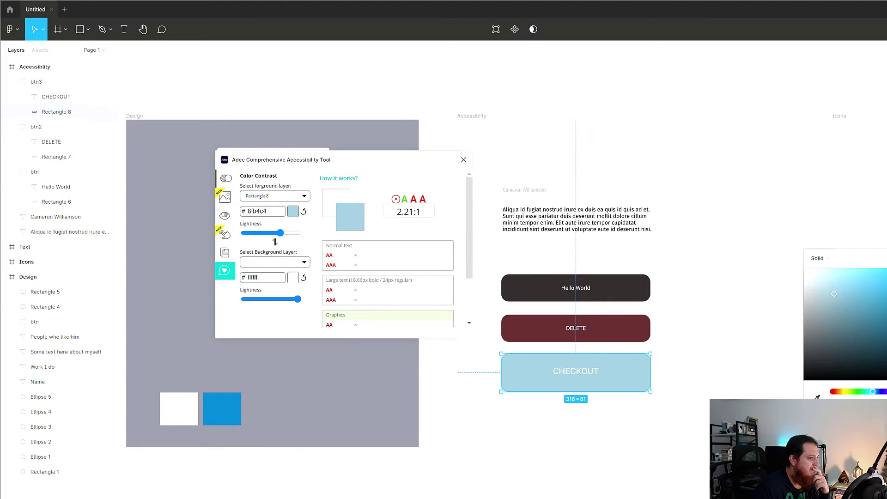
drag(853, 304, 884, 326)
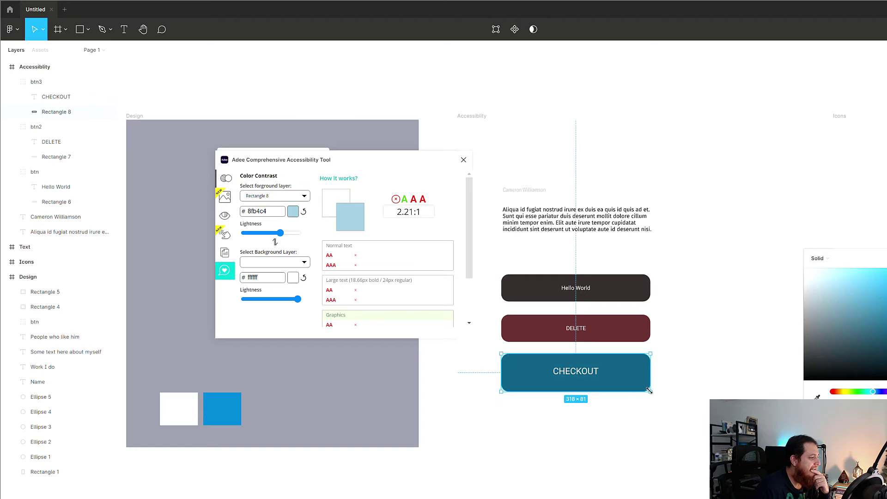
Reselect the CHECKOUT text with Rectangle 8 and relaunch Adee to recheck their color contrast.
click(568, 375)
double_click(568, 375)
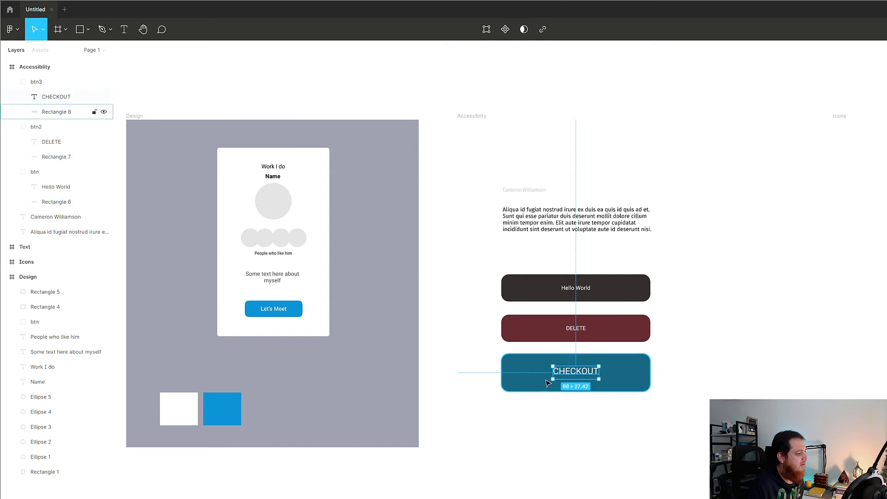
click(527, 388)
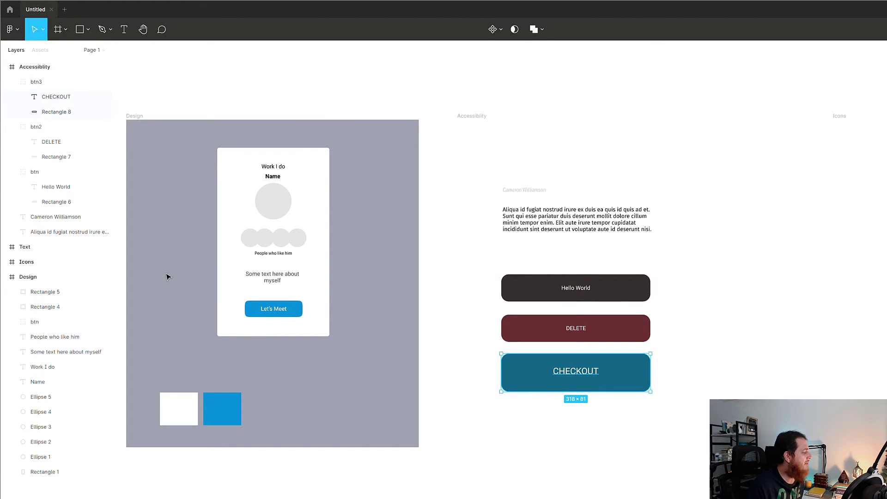
key(ctrl+/)
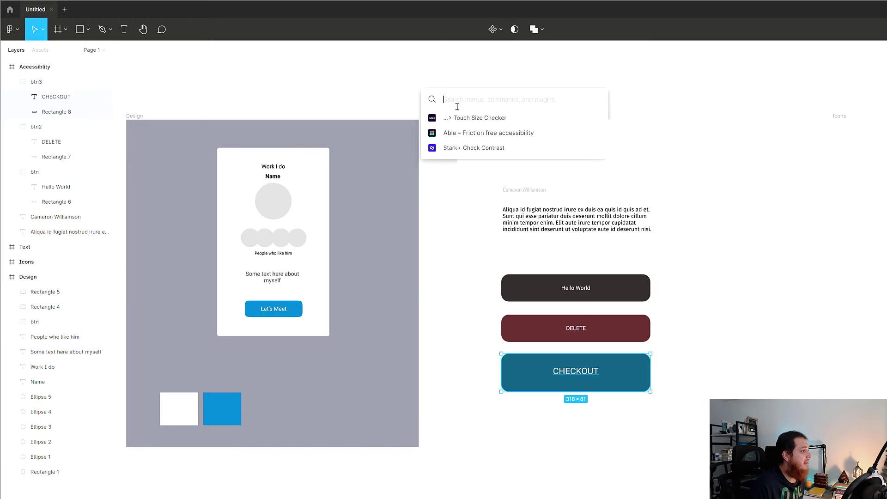
key(Escape)
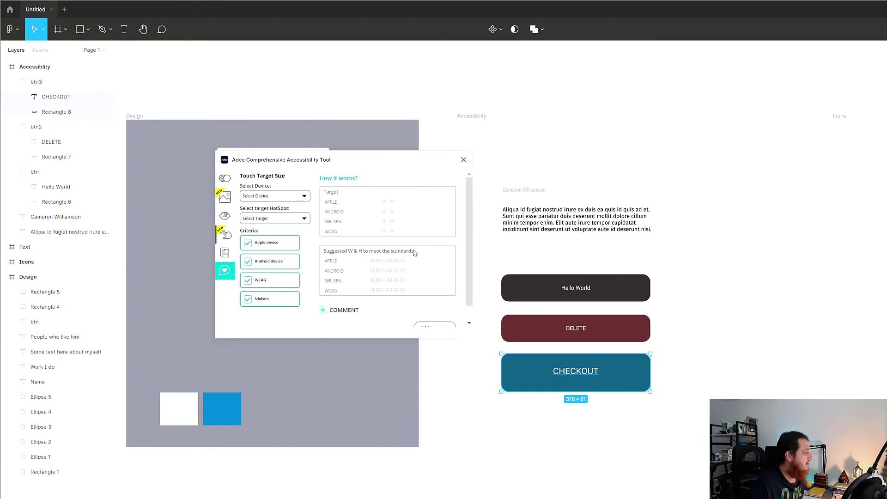
click(226, 180)
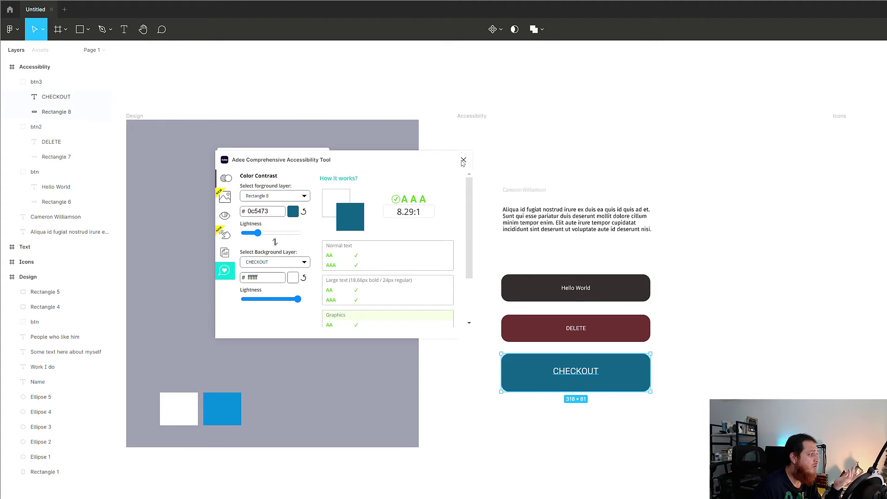
Look through Adee's Colorblind, Color Contrast and Alt Text tools and close the plugin.
click(225, 217)
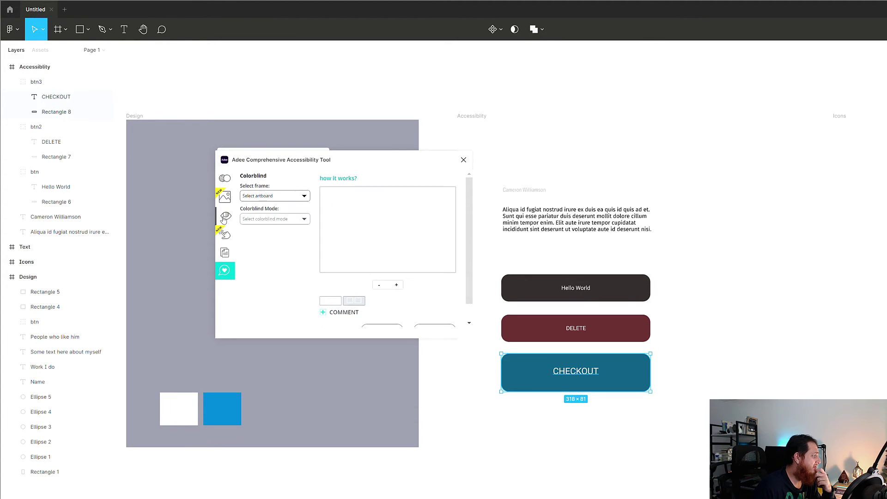
click(225, 179)
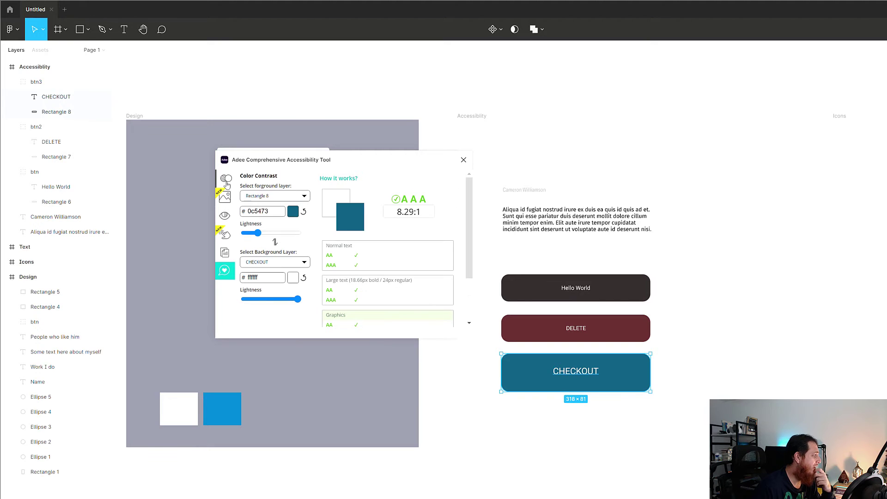
click(225, 198)
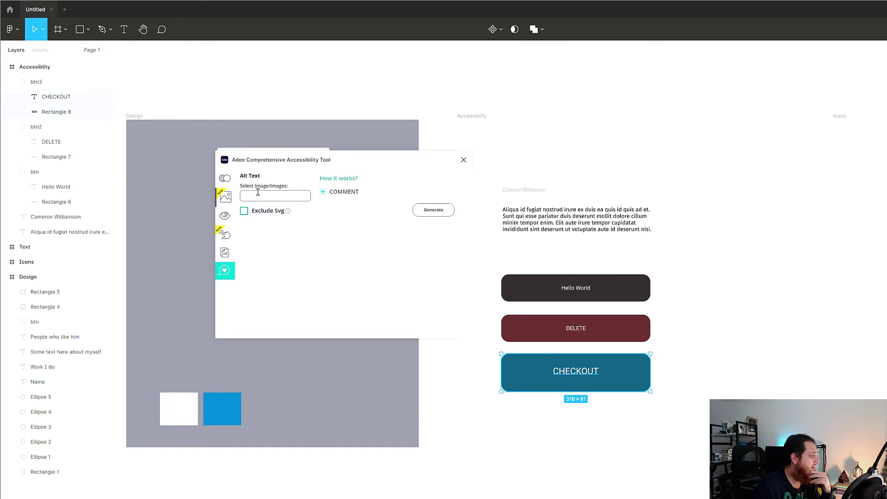
click(464, 160)
Select the Accessiblity frame, launch the Contrast plugin and move its window clear of the frame.
click(471, 117)
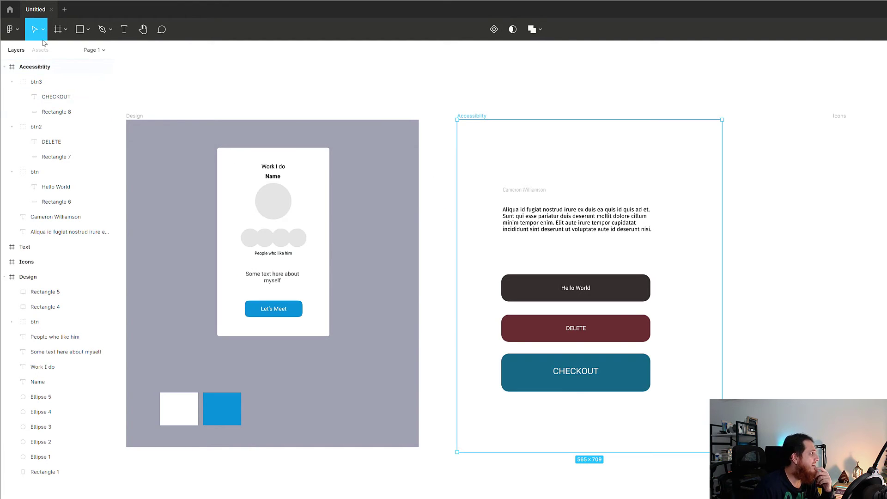
click(13, 31)
mouse_move(29, 158)
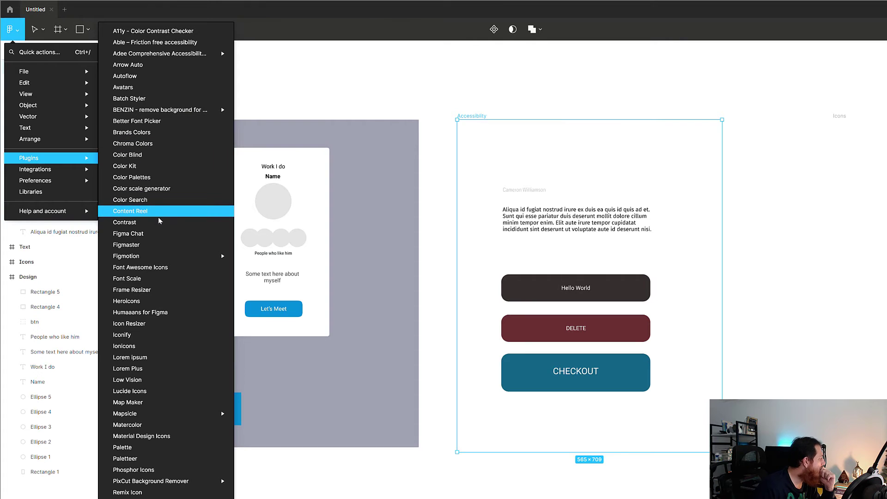
click(141, 223)
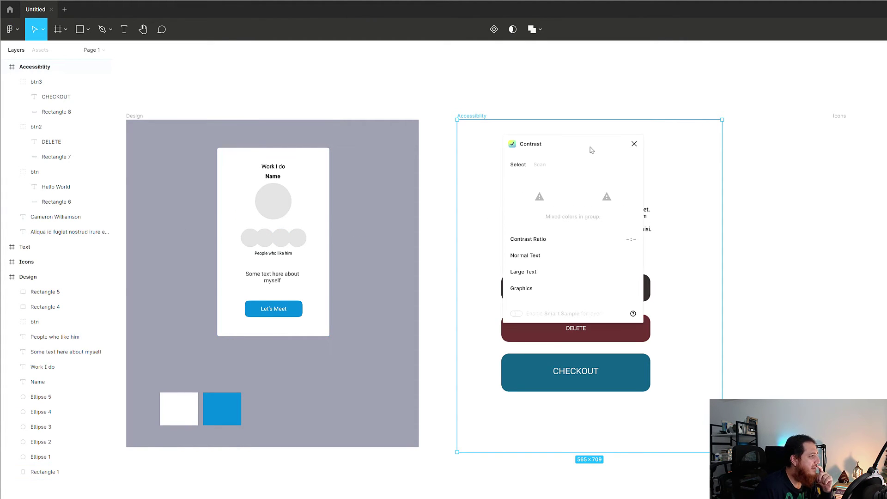
drag(591, 150, 387, 127)
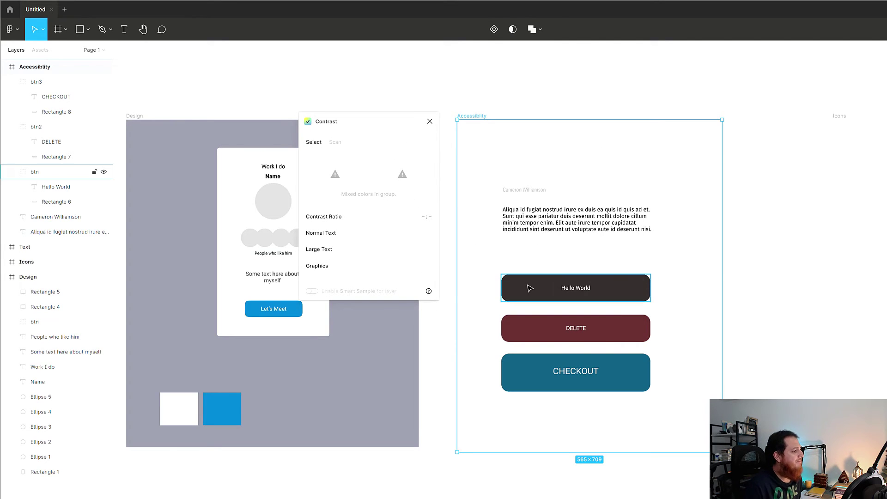
Check the CHECKOUT text against its button background in Contrast, including the AA and AAA ratings for normal text.
click(539, 376)
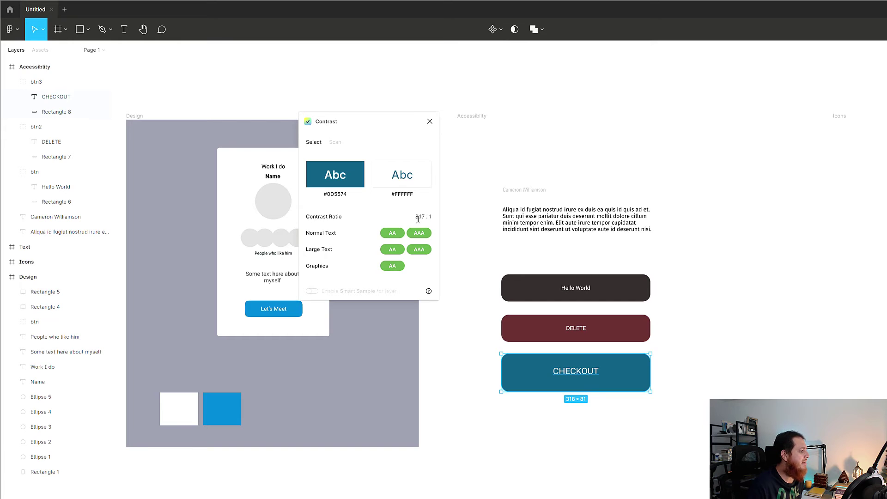
mouse_move(394, 238)
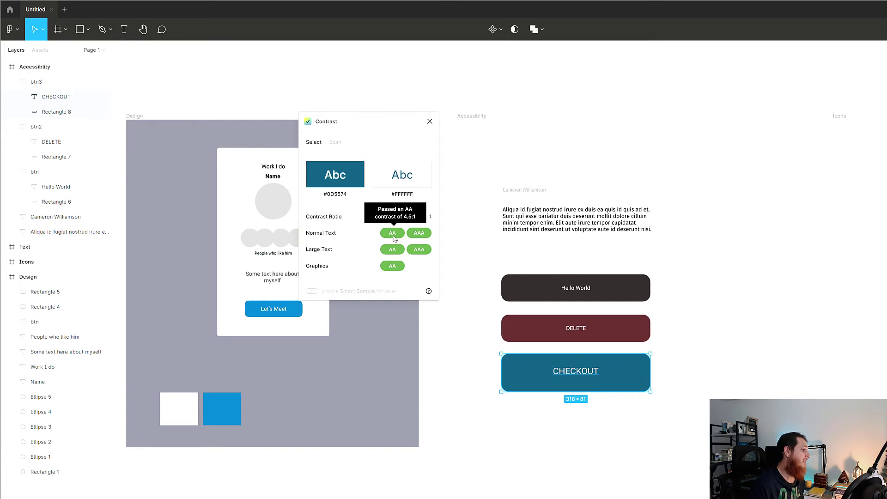
mouse_move(422, 236)
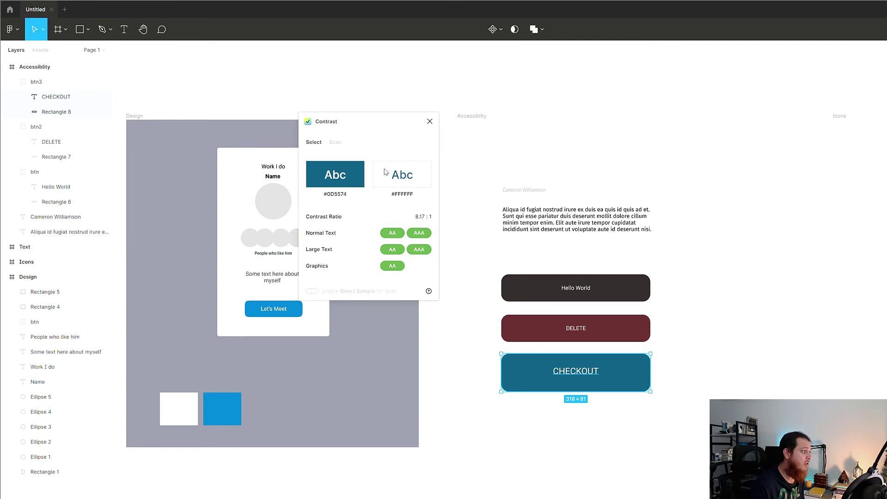
Scan the page's text layers for contrast issues, inspect the flagged Let's Meet layer and close the Contrast plugin.
click(334, 142)
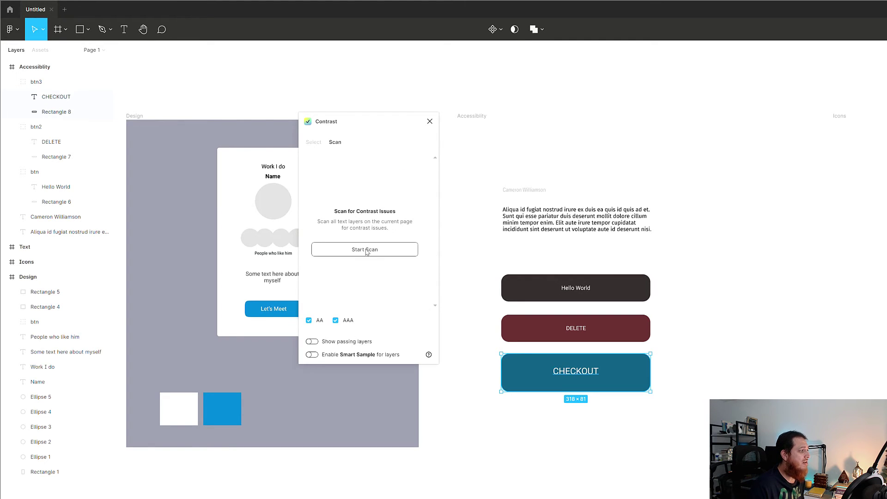
click(478, 118)
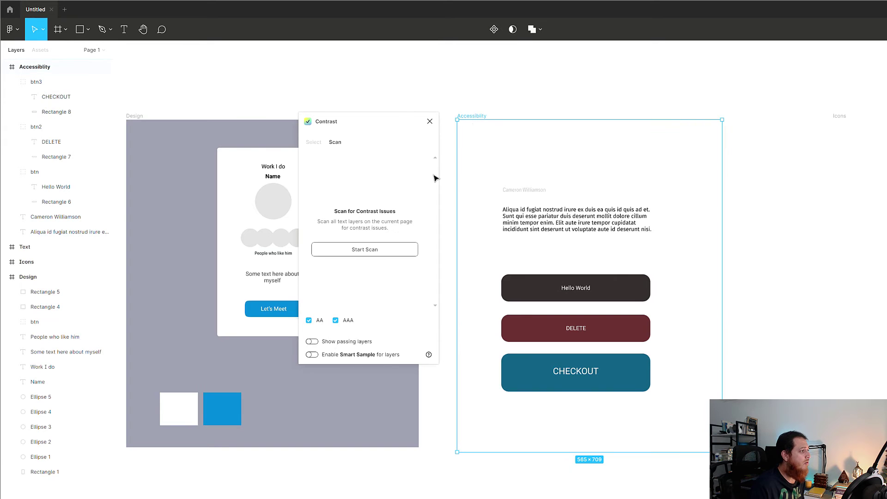
click(369, 250)
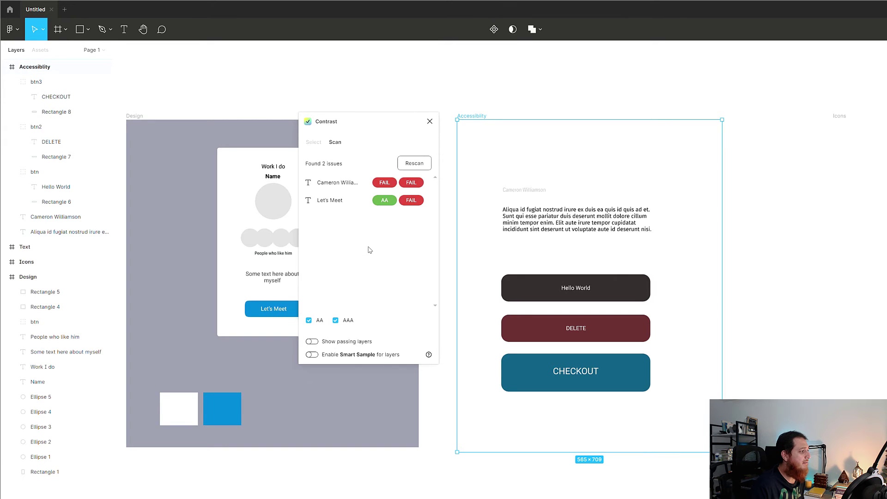
click(333, 204)
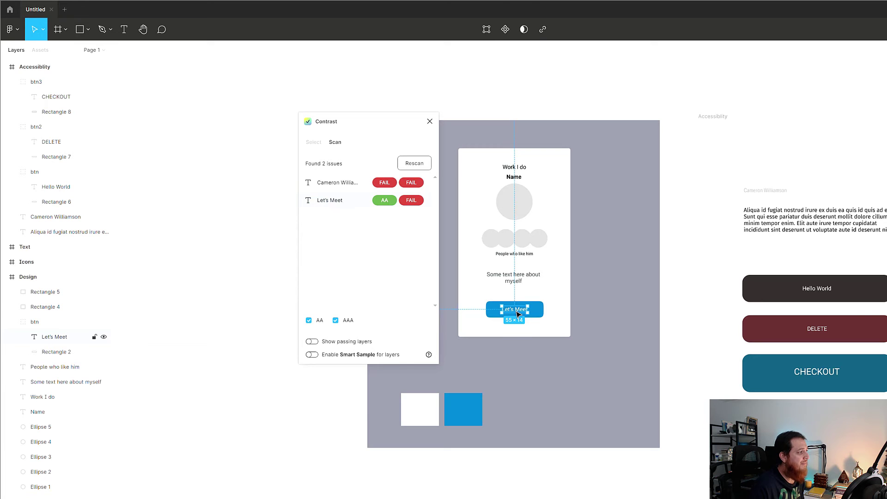
mouse_move(413, 203)
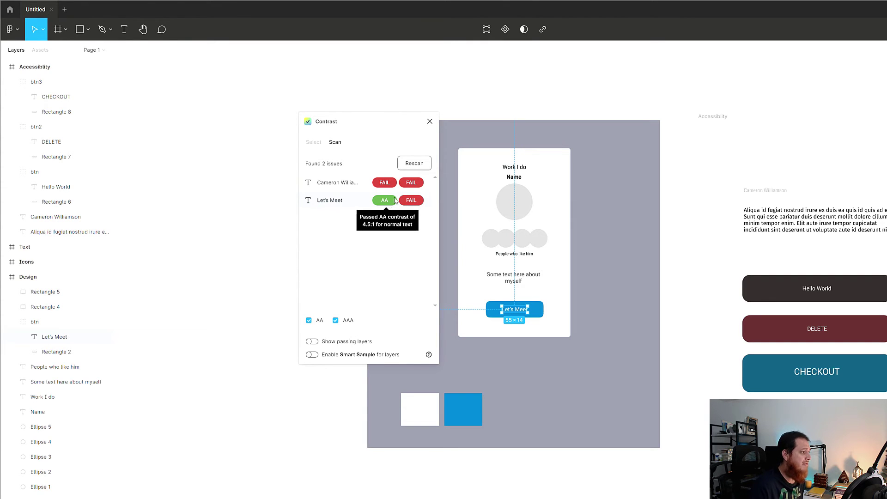
click(429, 121)
click(360, 147)
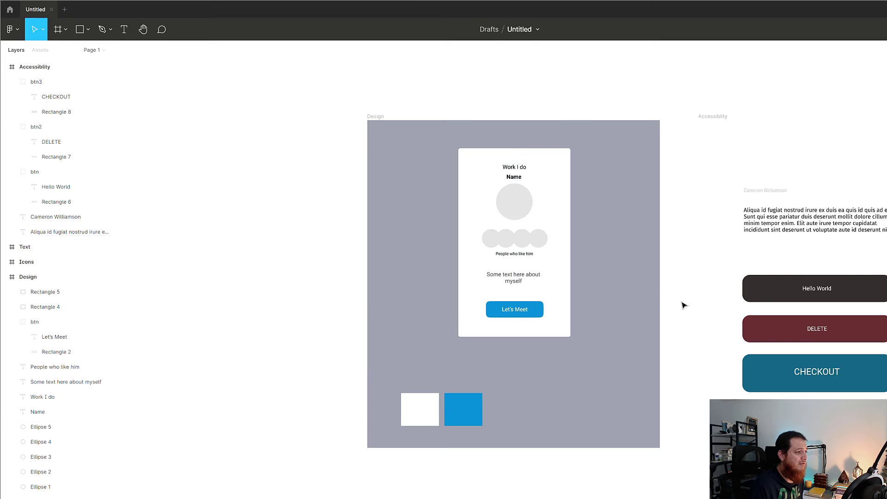
Select the Design frame and launch the Color Blind plugin.
drag(684, 305, 480, 313)
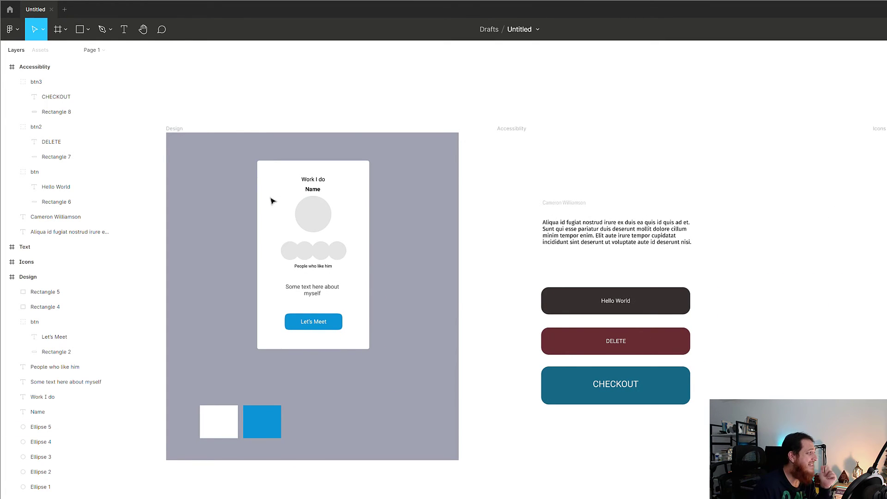
click(180, 130)
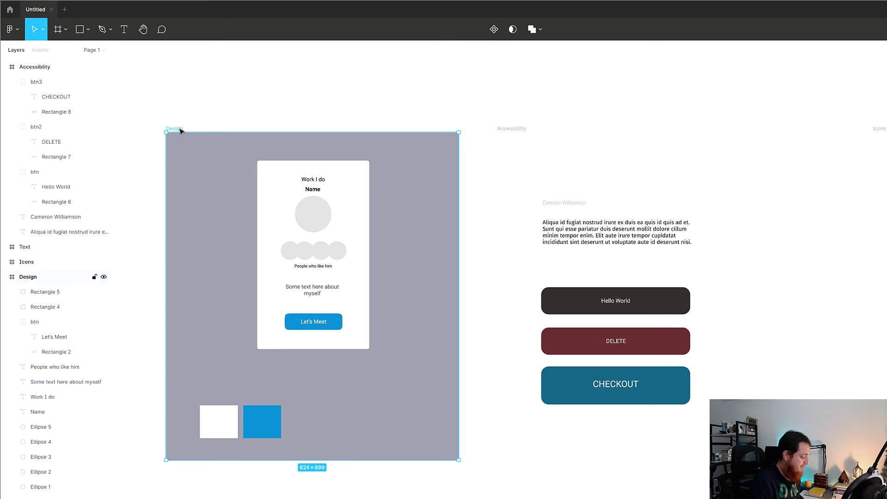
key(ctrl+slash)
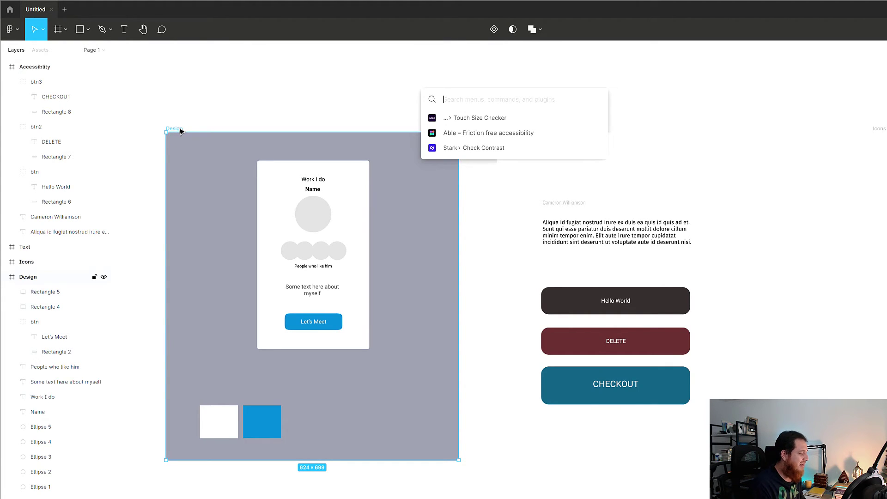
text(color)
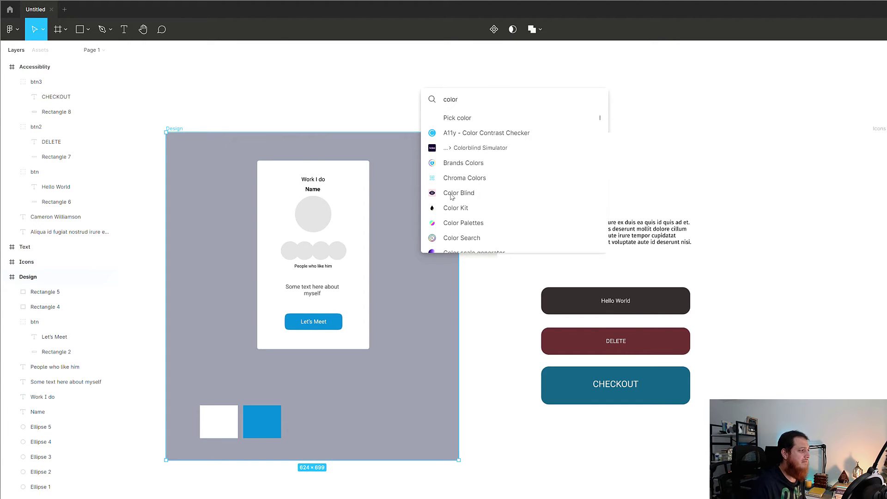
key(Escape)
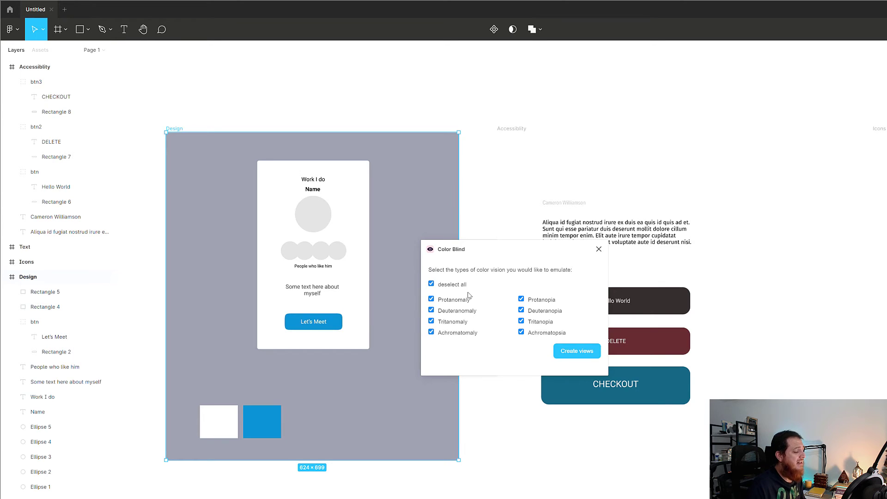
Move the Accessiblity and Icons frames out of the way and create views of the Design frame for all eight color vision types.
drag(517, 132, 622, 478)
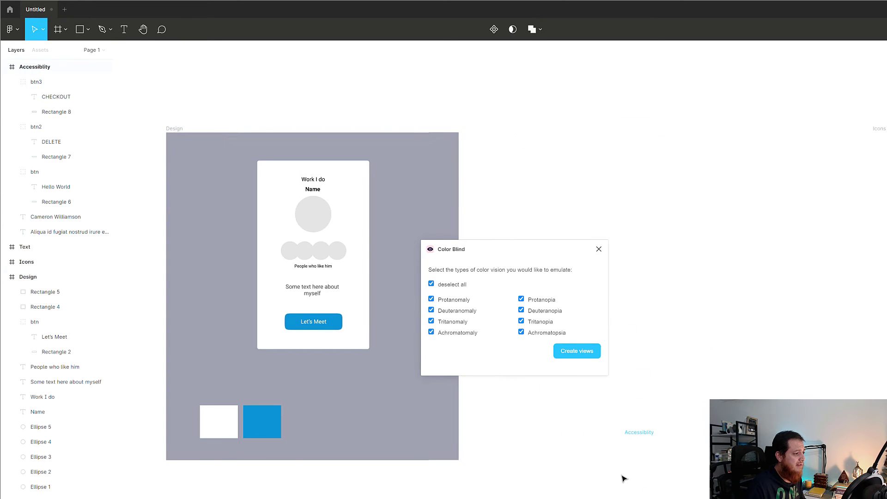
drag(879, 129, 879, 149)
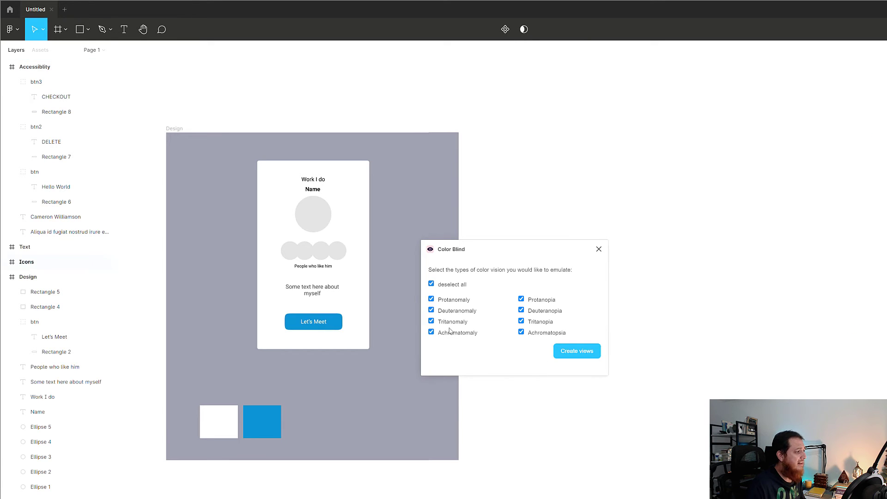
click(171, 129)
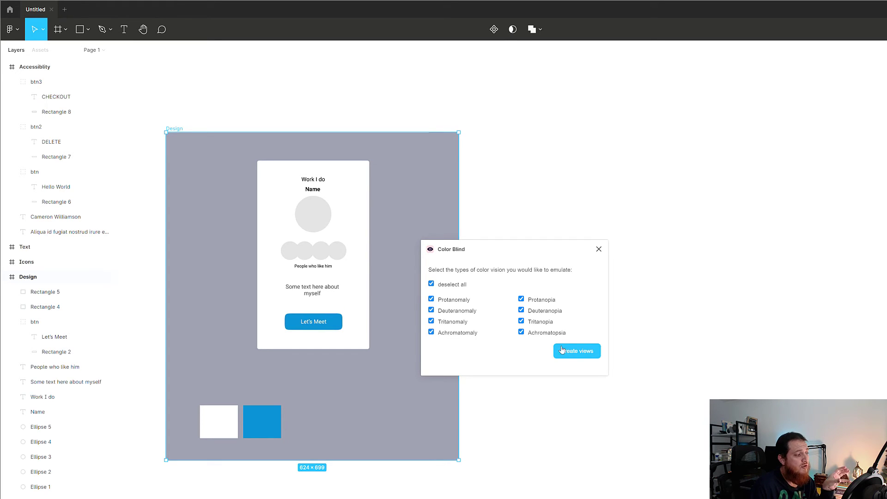
click(575, 354)
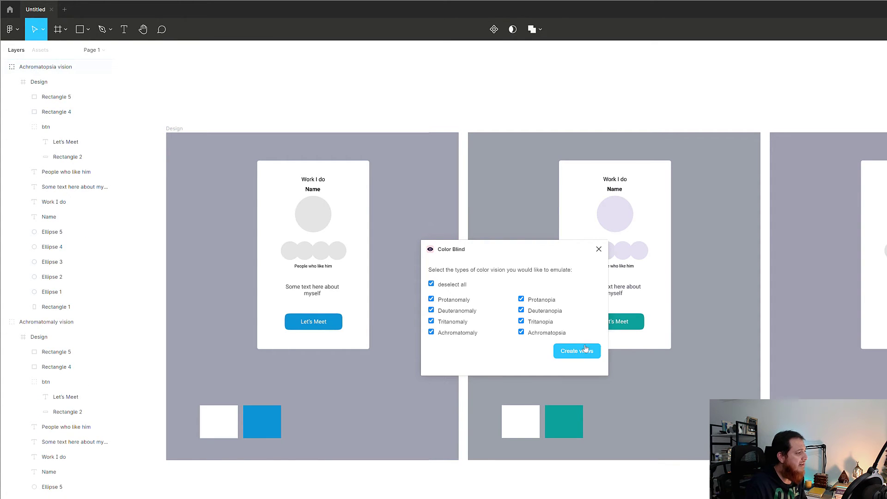
Examine the generated color vision views, comparing how the Let's Meet button, circles and color swatches appear in each.
drag(588, 317, 510, 321)
scroll(509, 321, right, 4)
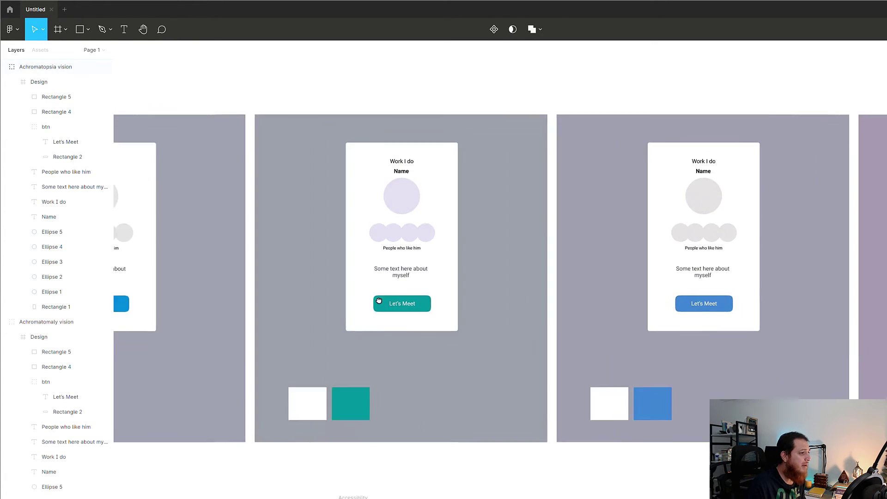
scroll(473, 317, right, 5)
scroll(524, 312, right, 3)
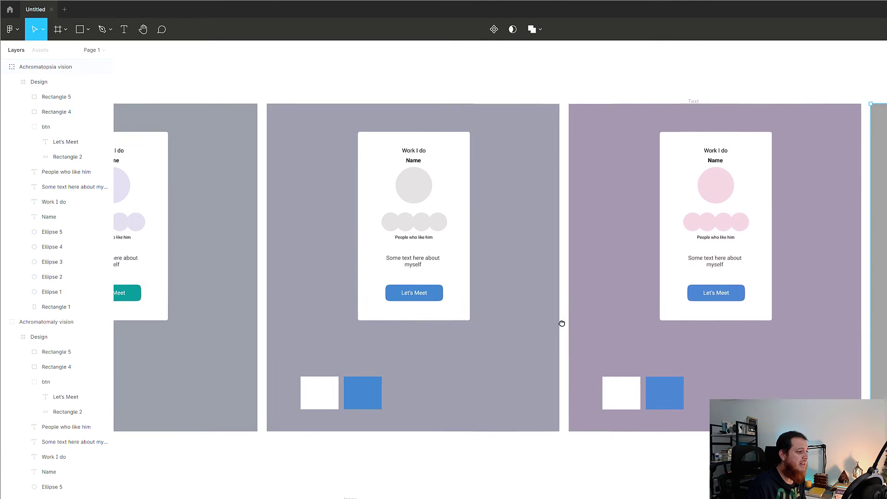
scroll(416, 317, right, 4)
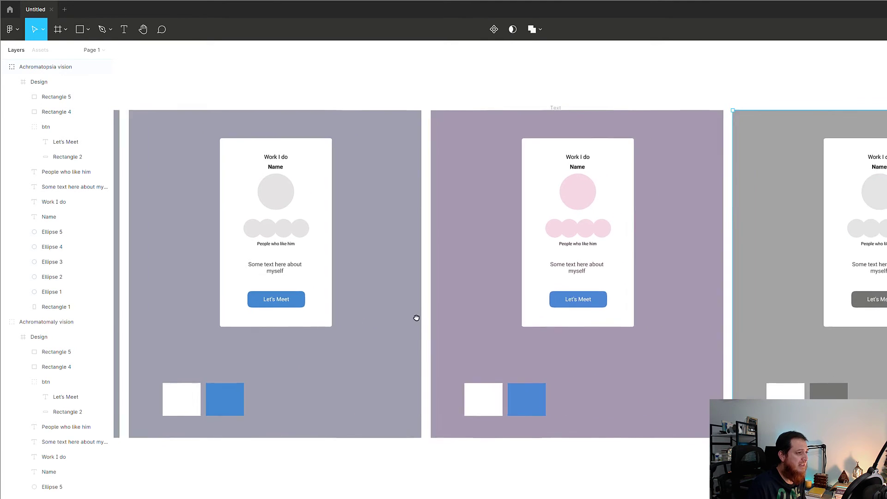
drag(660, 283, 446, 287)
scroll(758, 297, right, 1)
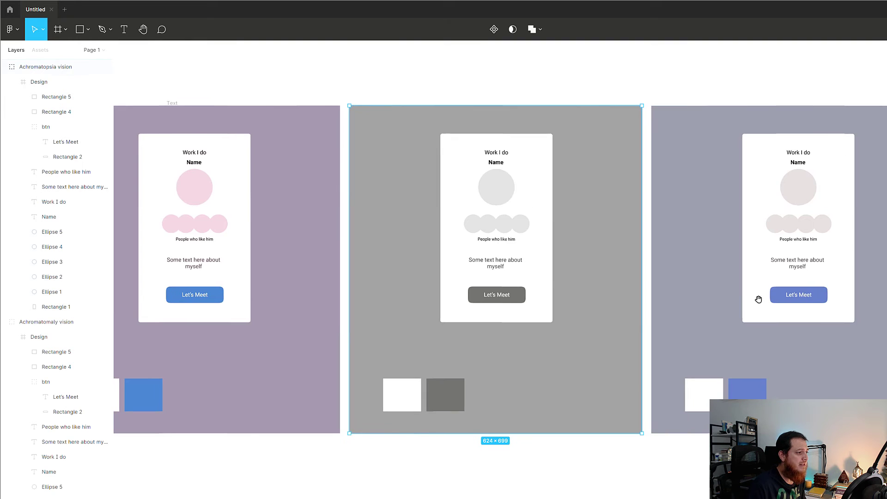
scroll(576, 295, right, 4)
scroll(578, 293, right, 2)
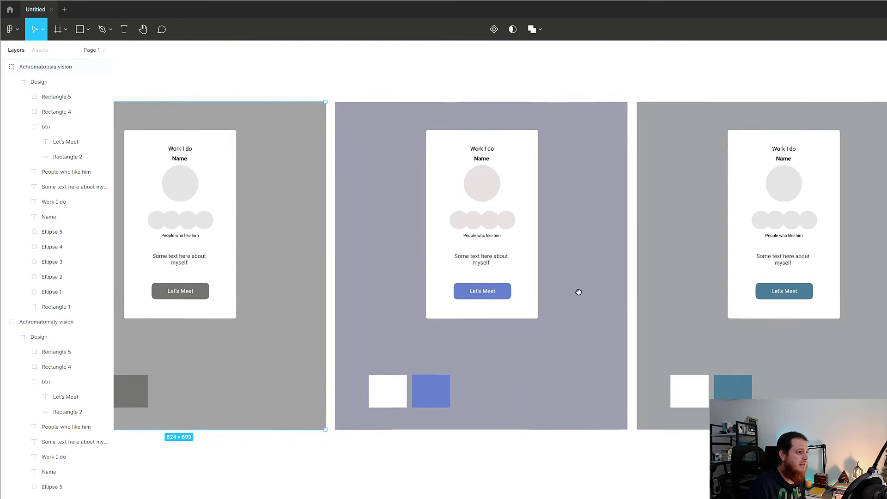
scroll(656, 305, right, 3)
scroll(625, 310, right, 2)
scroll(626, 310, right, 1)
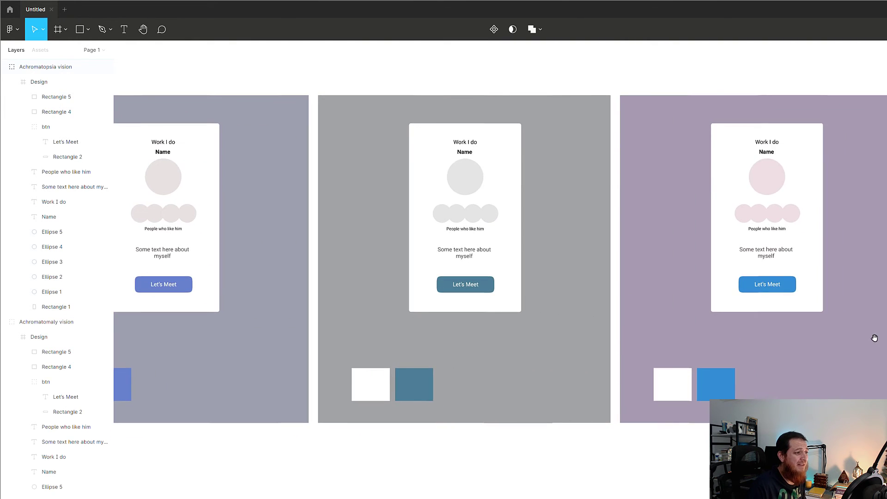
scroll(768, 337, right, 4)
drag(771, 328, 605, 317)
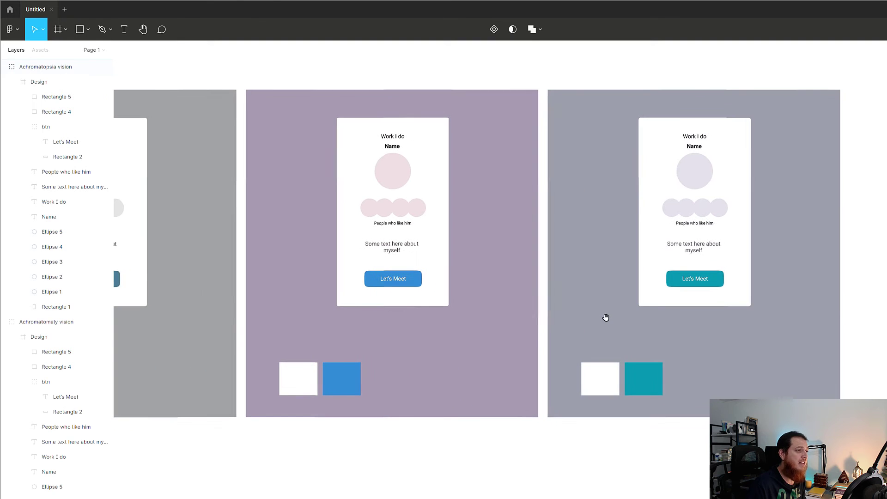
drag(633, 276, 710, 301)
scroll(709, 300, left, 2)
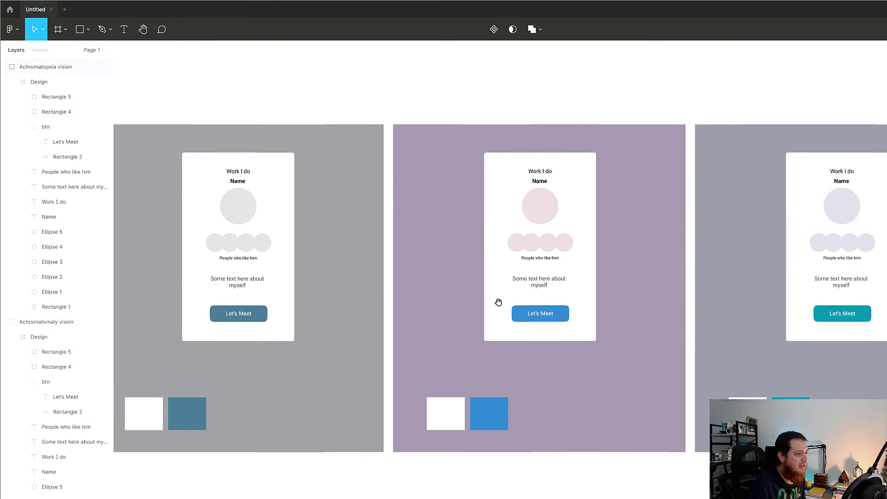
scroll(525, 303, left, 6)
scroll(481, 300, left, 7)
click(416, 292)
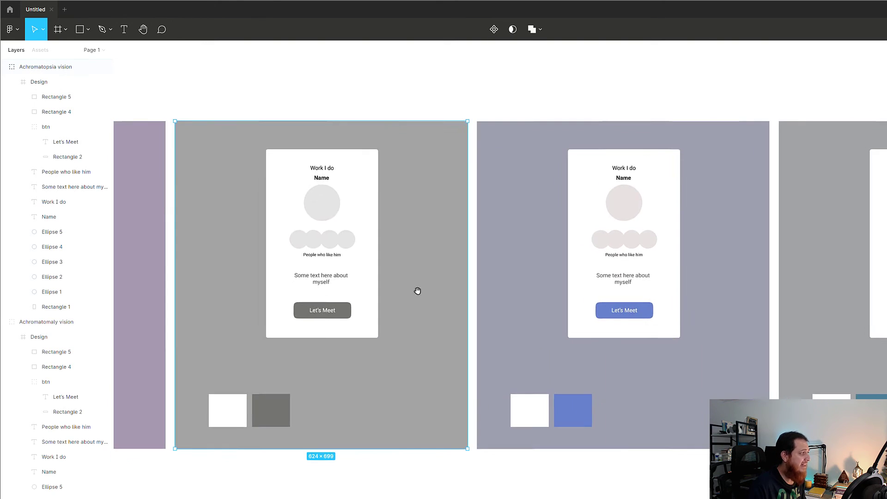
scroll(507, 283, left, 2)
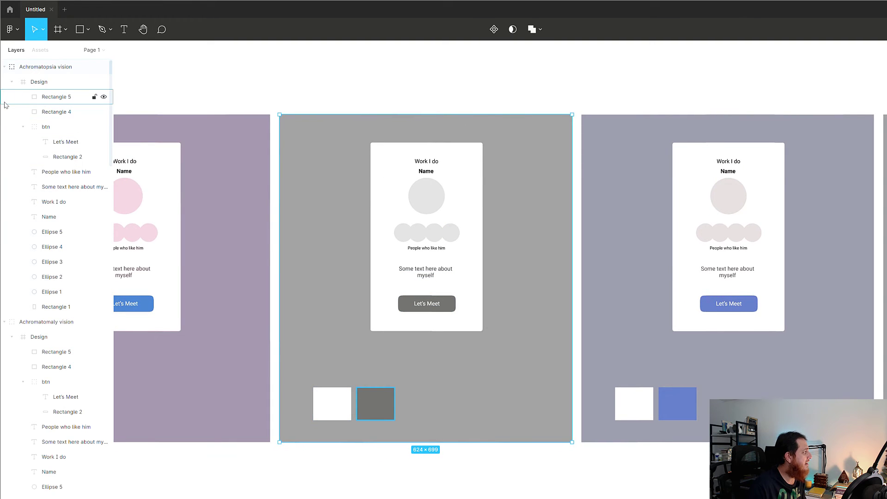
Collapse the eight color vision groups in the layer list, from Achromatopsia vision to Protanomaly vision.
click(4, 67)
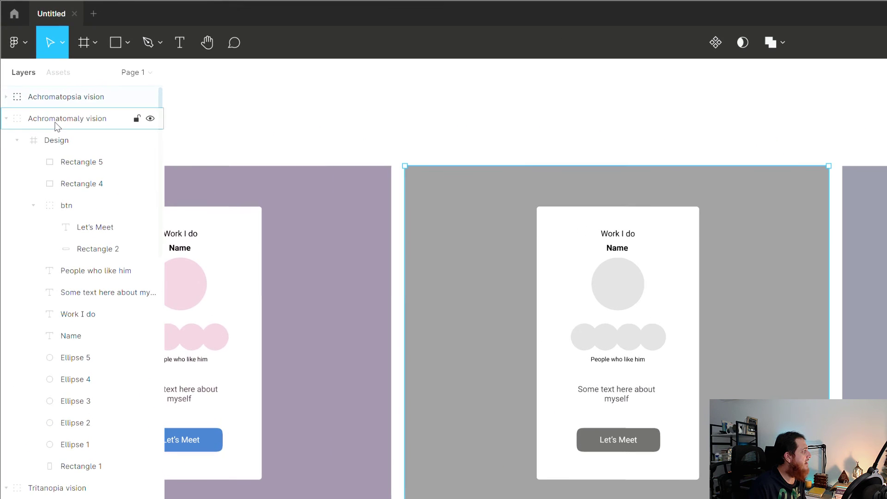
click(7, 121)
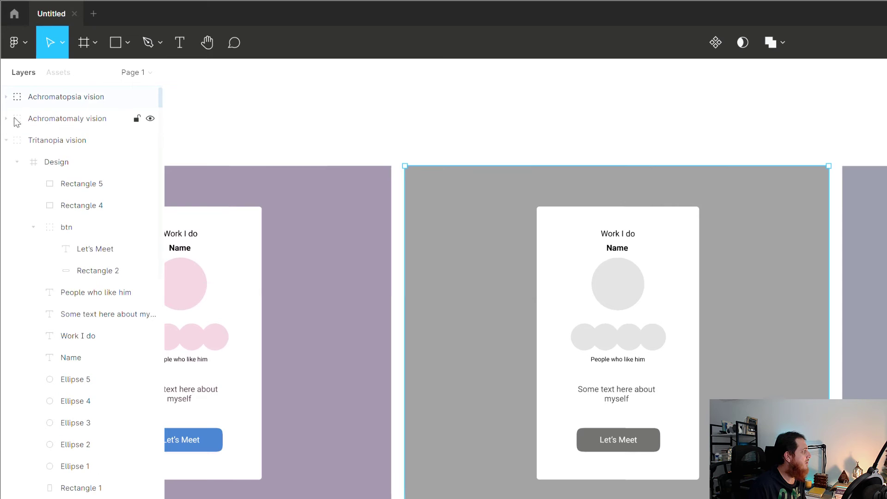
click(7, 141)
click(7, 161)
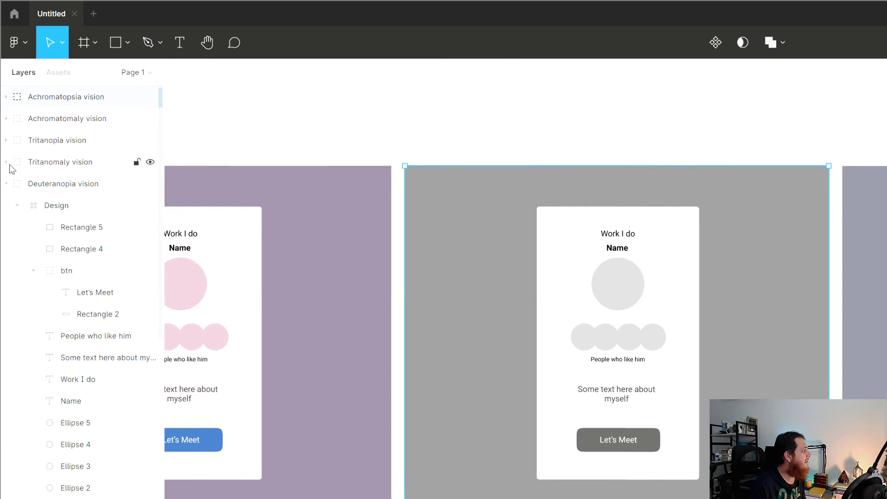
click(7, 183)
click(6, 205)
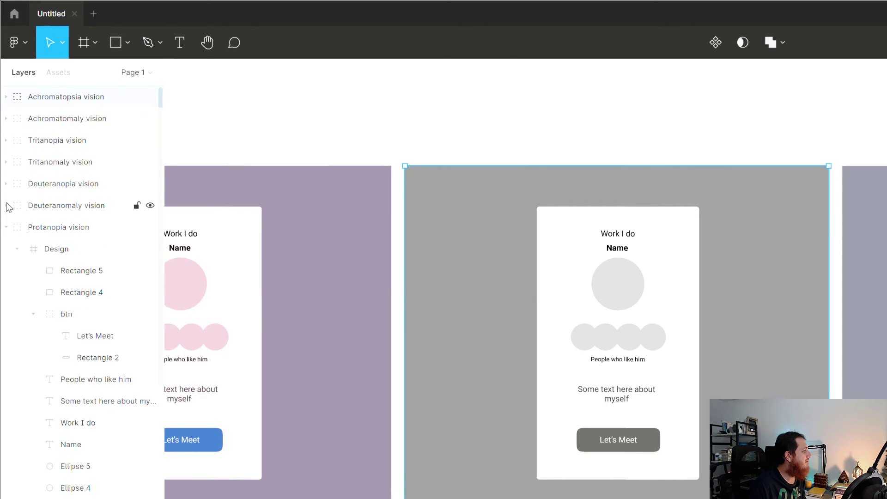
click(7, 227)
click(7, 249)
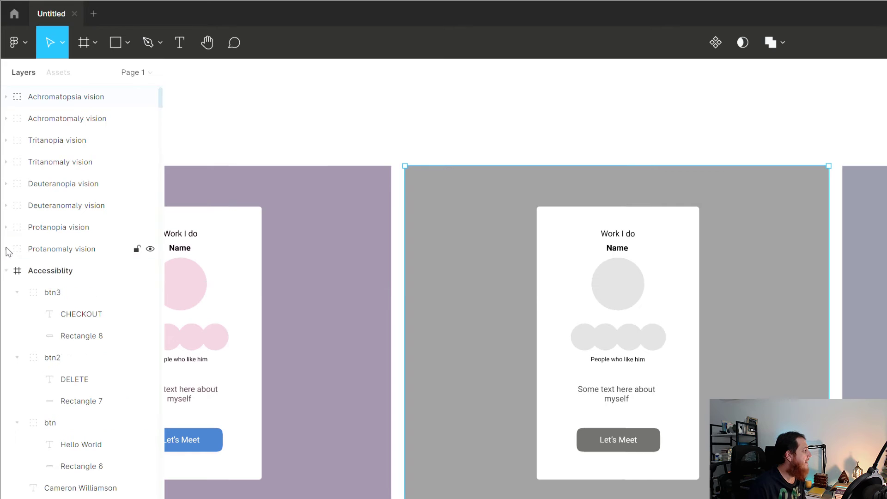
Delete all eight color vision groups, from Protanomaly vision through Achromatopsia vision.
click(57, 253)
shift+click(64, 98)
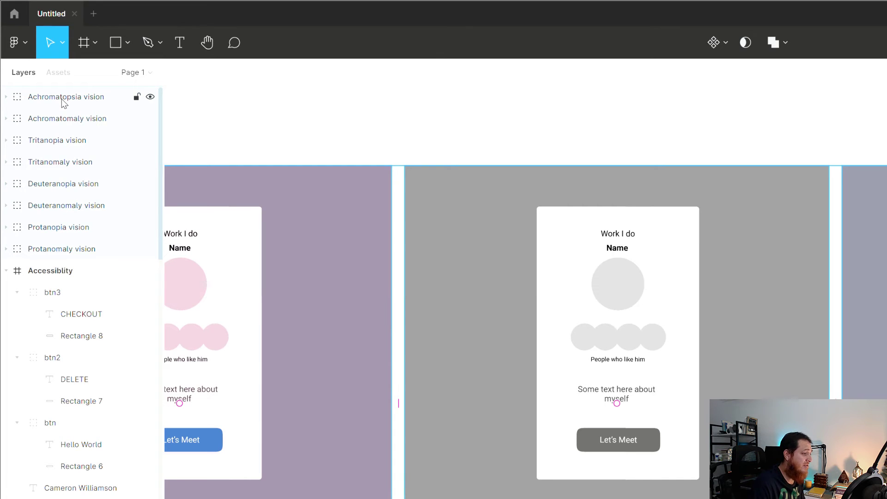
key(Delete)
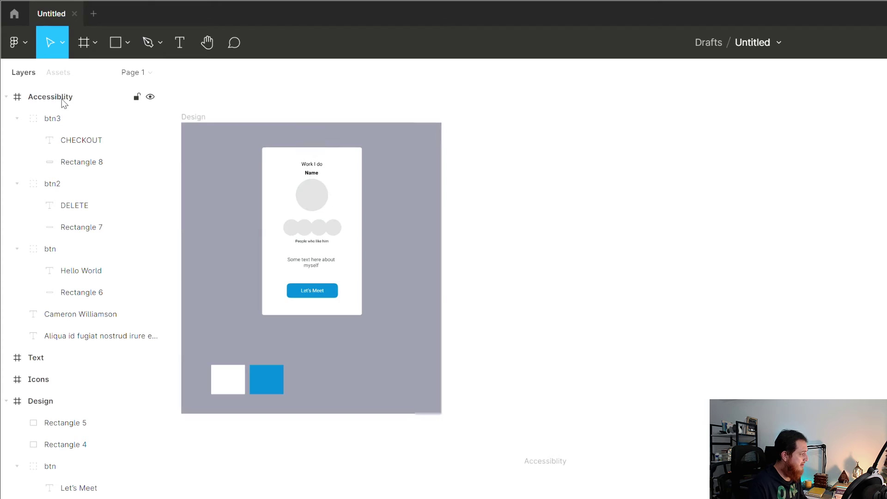
Move the Accessiblity and Icons frames back into a row beside the Design frame and clear the selection.
drag(536, 462, 481, 114)
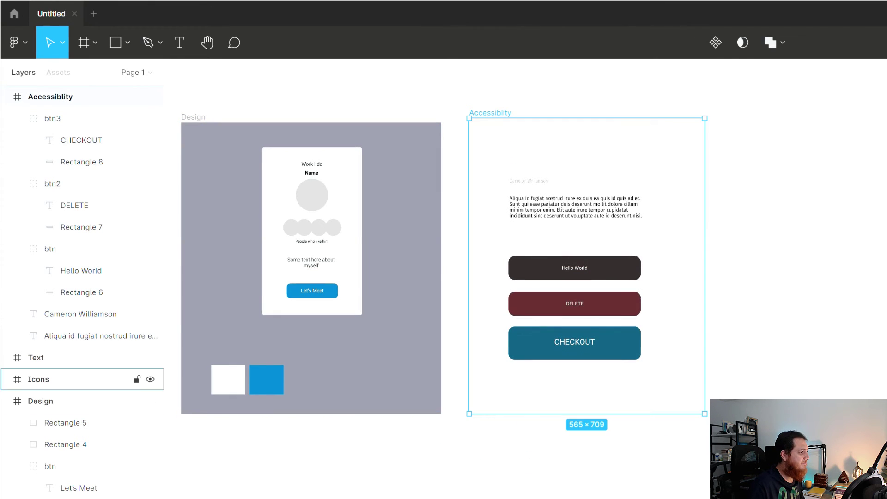
drag(767, 438, 772, 116)
click(723, 107)
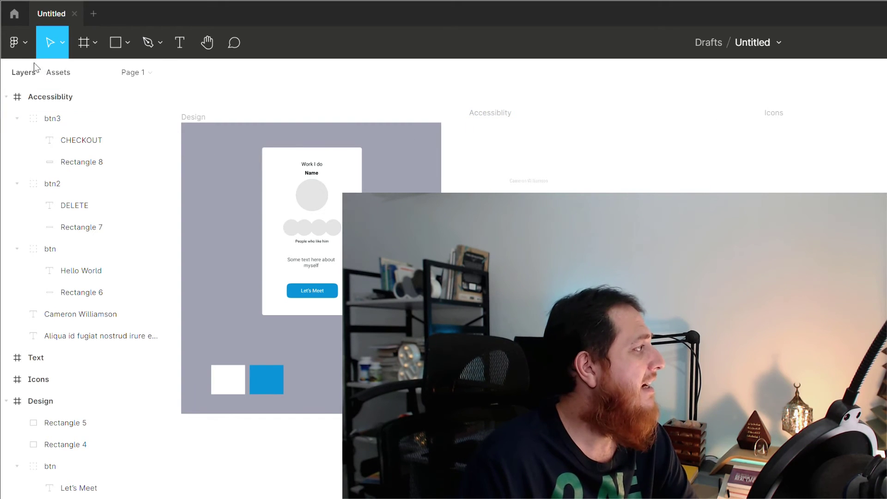
Look through the list of installed plugins and close it.
click(15, 43)
mouse_move(55, 233)
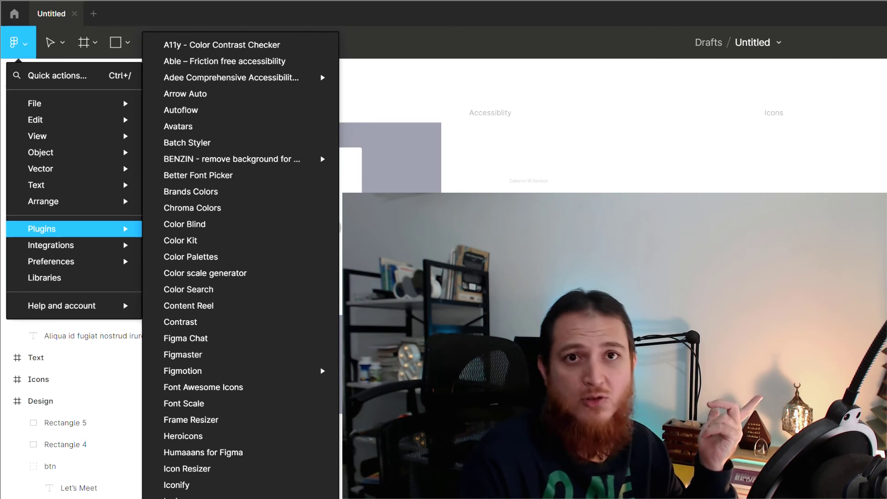
key(Escape)
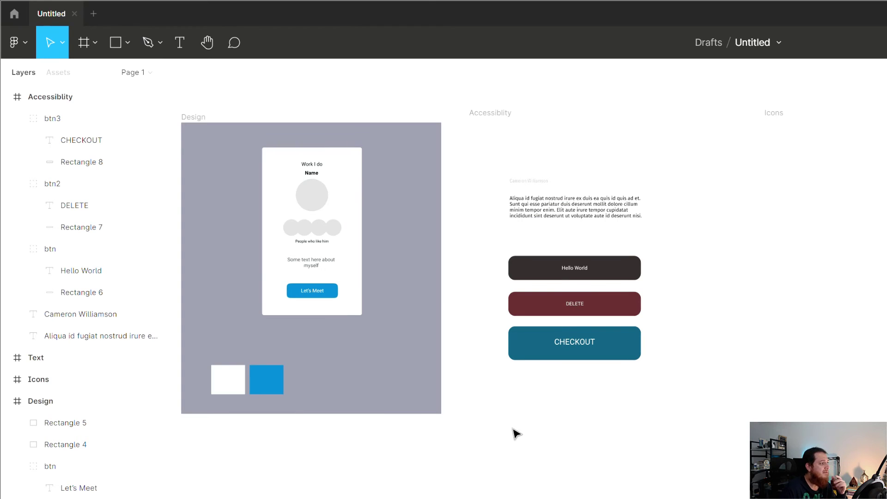
Select the Accessiblity frame, launch the Low Vision plugin and move its window clear of the frame.
click(493, 113)
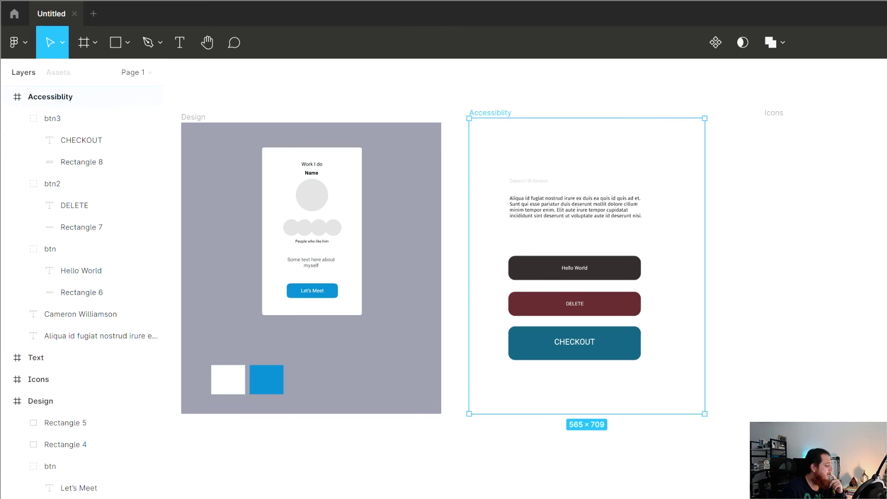
key(ctrl+slash)
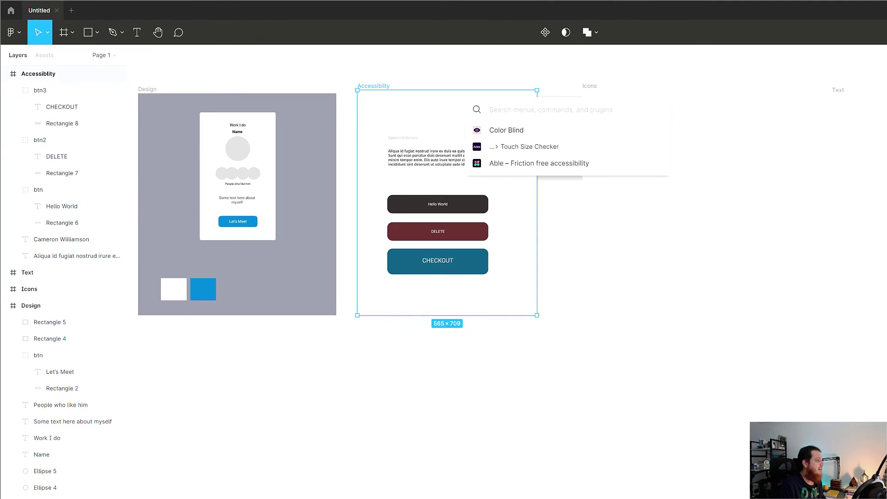
text(low)
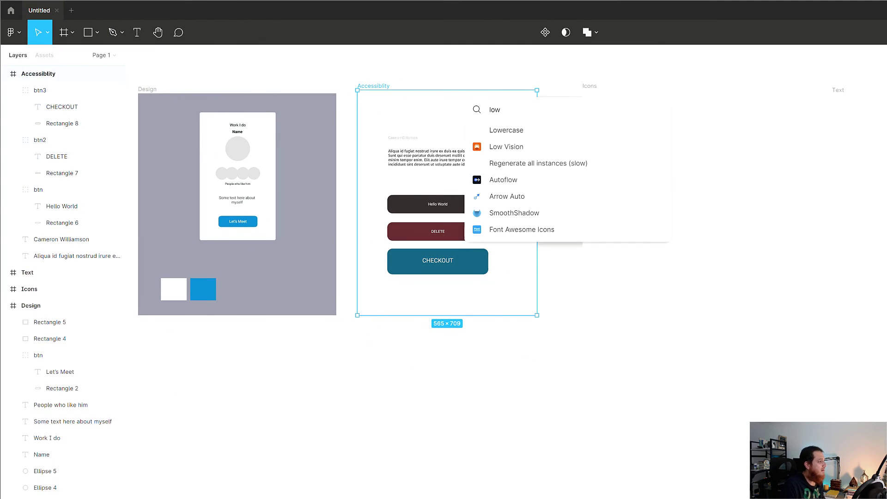
click(517, 151)
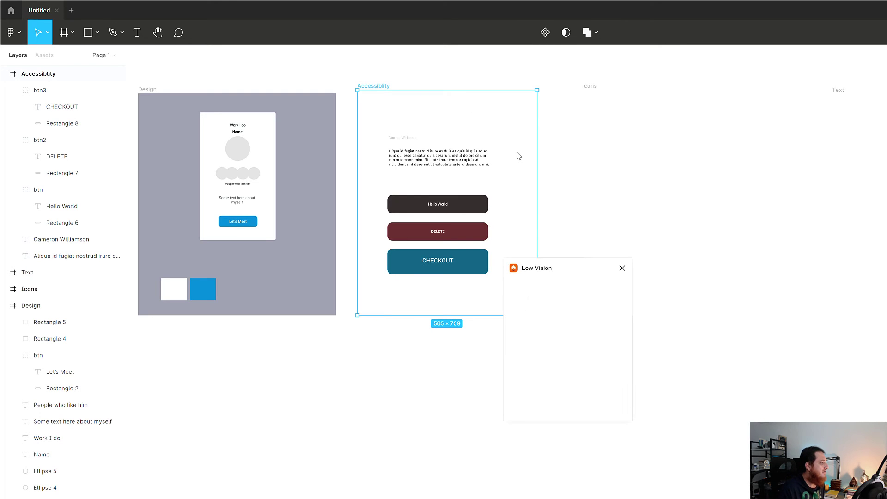
drag(554, 268, 680, 213)
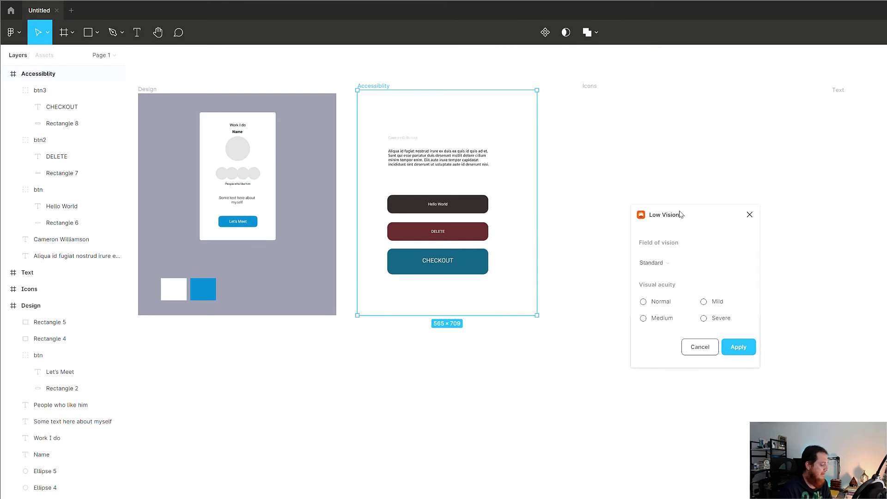
Generate a low vision simulation of the Accessiblity frame with Standard field of vision and Mild visual acuity.
scroll(680, 214, up, 3)
drag(451, 287, 506, 490)
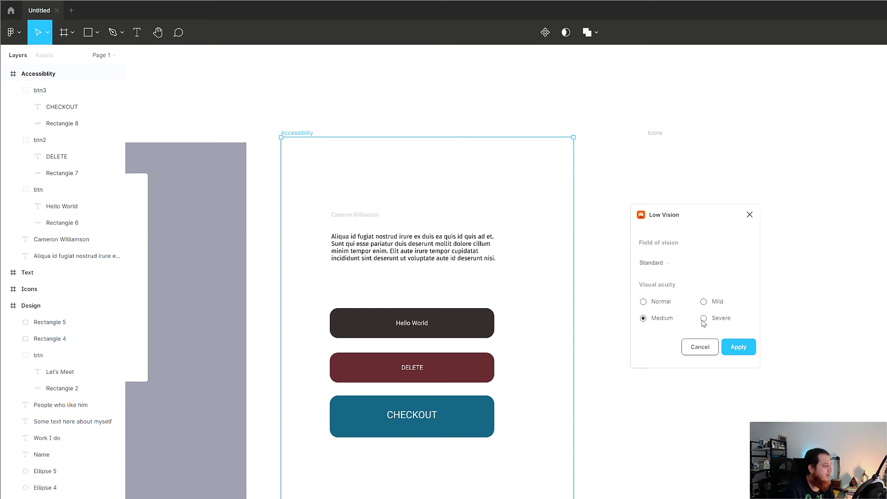
click(704, 303)
click(734, 347)
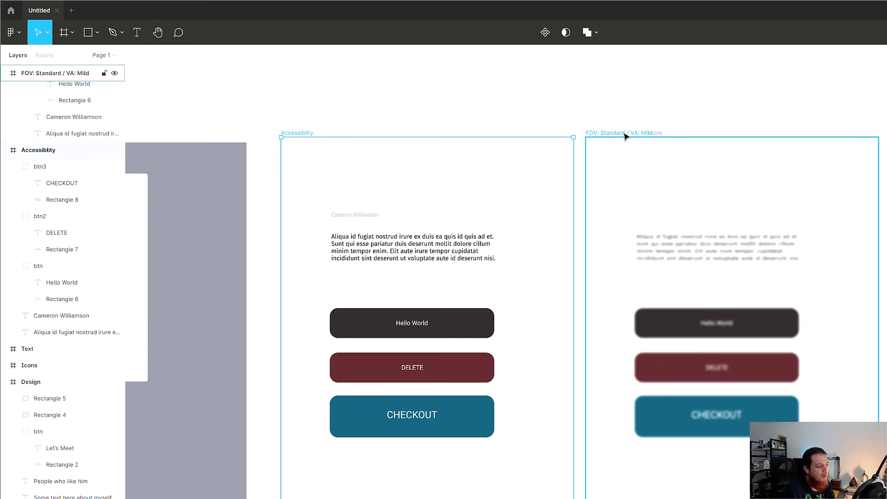
Delete the simulated Standard/Mild frame and relaunch the Low Vision plugin on the Accessiblity frame.
drag(625, 136, 624, 194)
key(Delete)
click(307, 134)
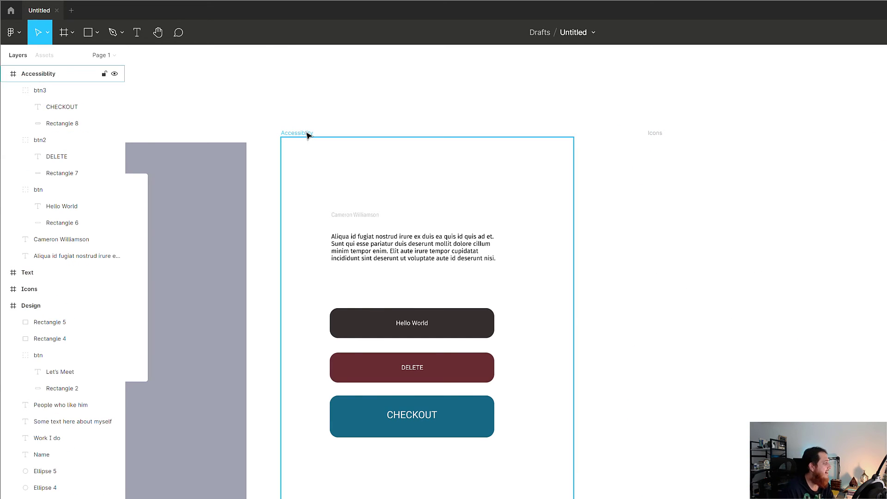
key(ctrl+slash)
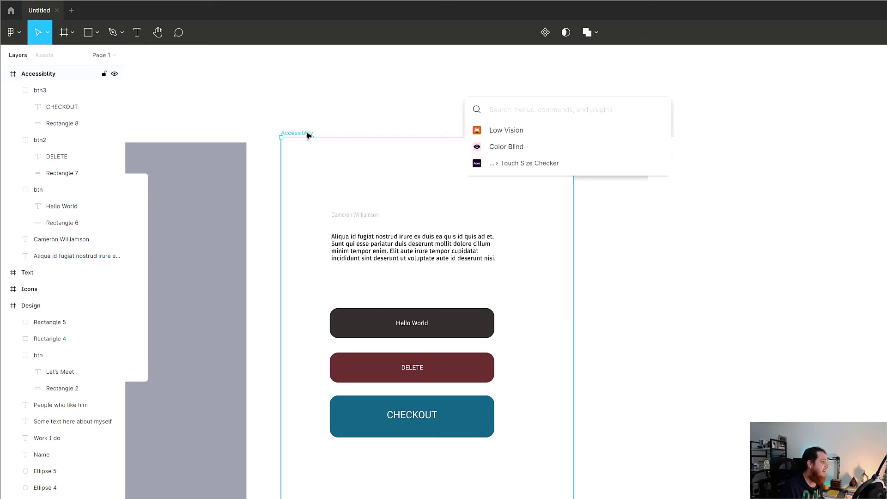
click(507, 136)
Generate a low vision simulation of the Accessiblity frame with Peripheral loss as field of vision and Mild visual acuity.
click(703, 318)
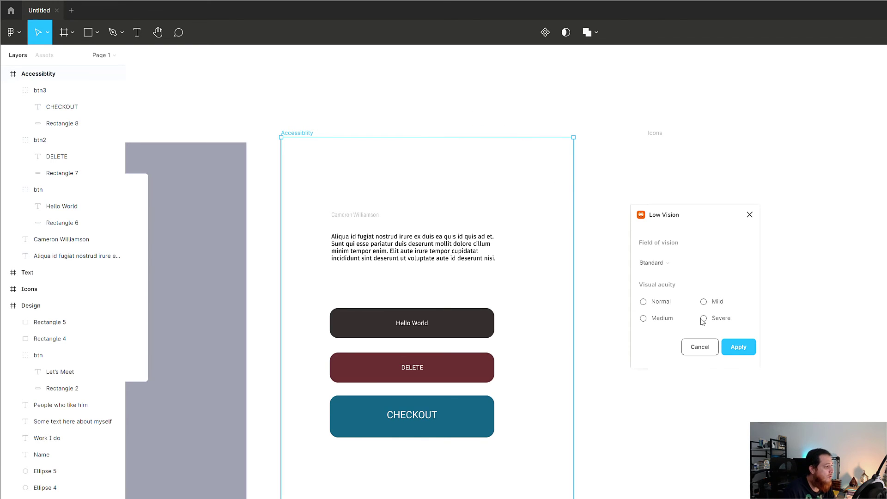
click(659, 262)
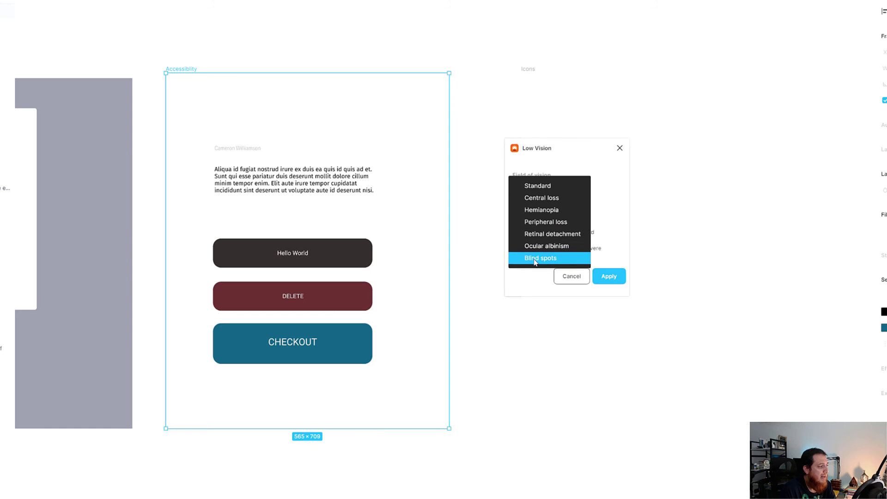
click(540, 283)
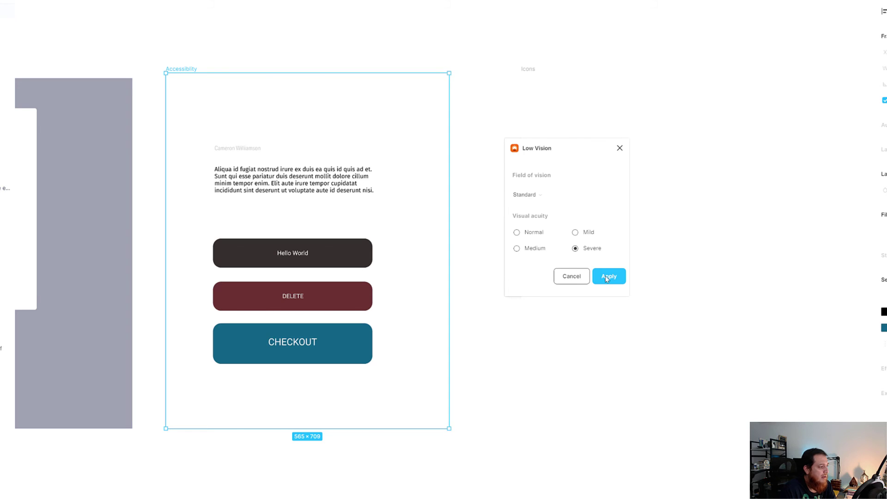
click(539, 198)
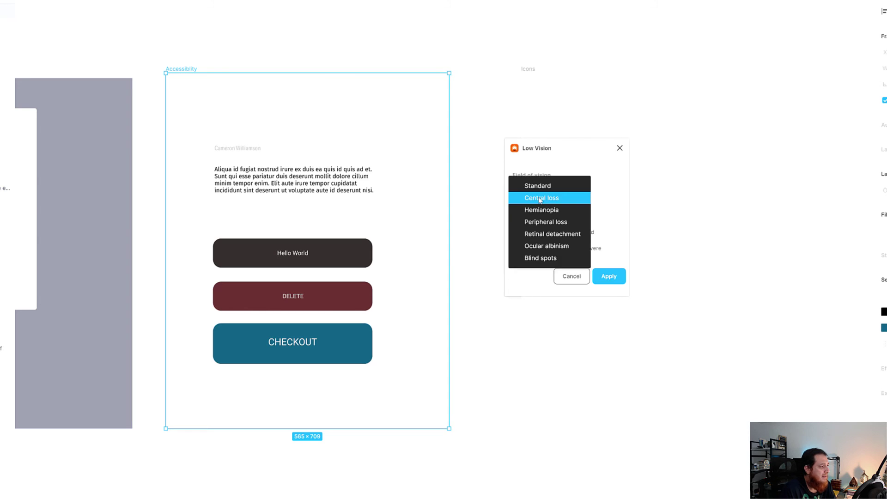
click(545, 222)
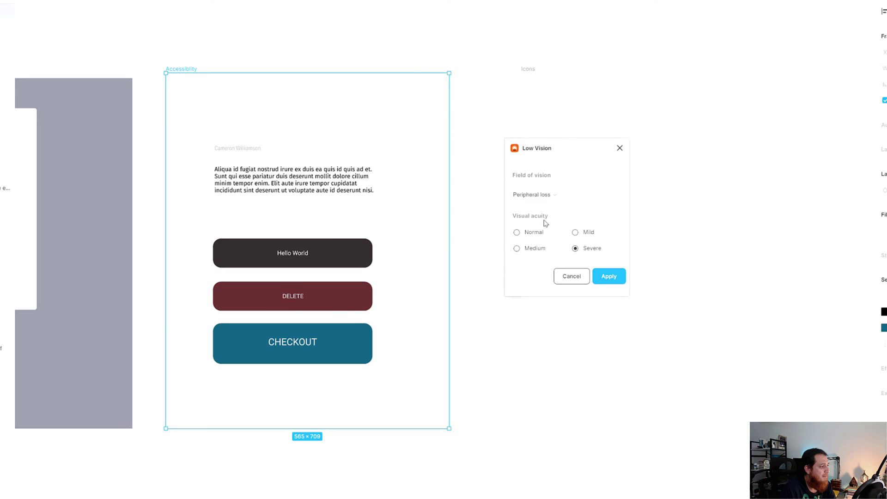
click(575, 232)
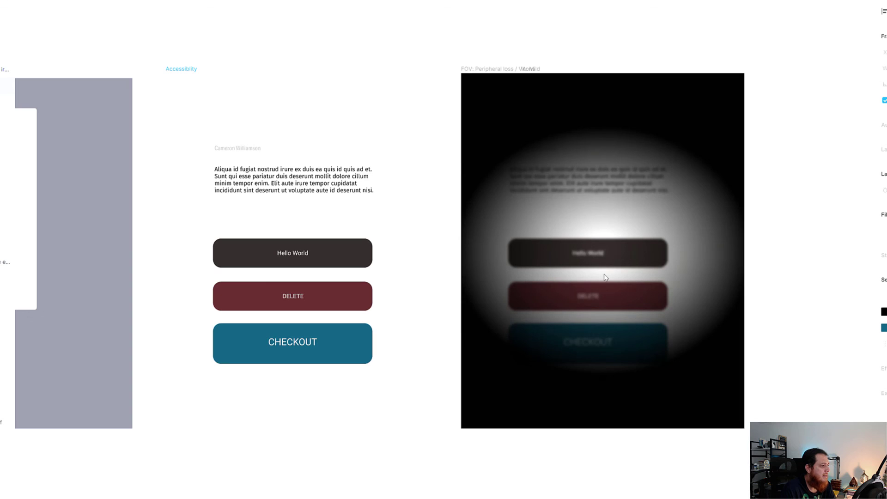
key(Tab)
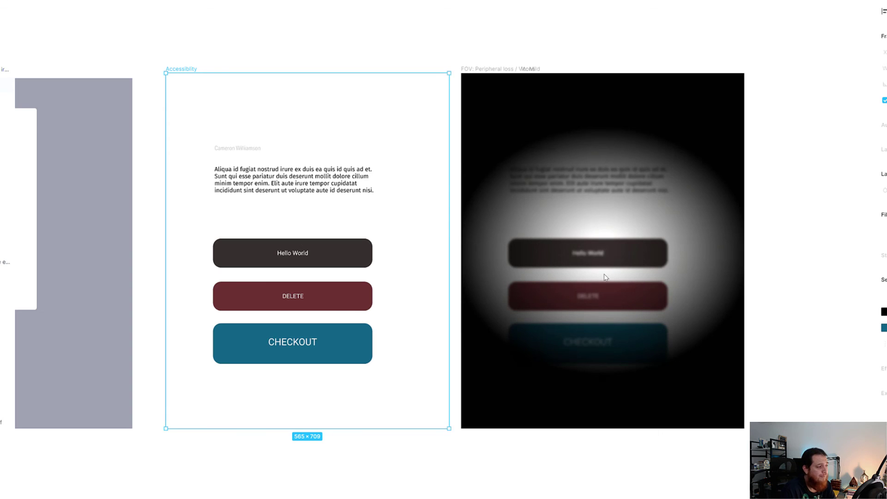